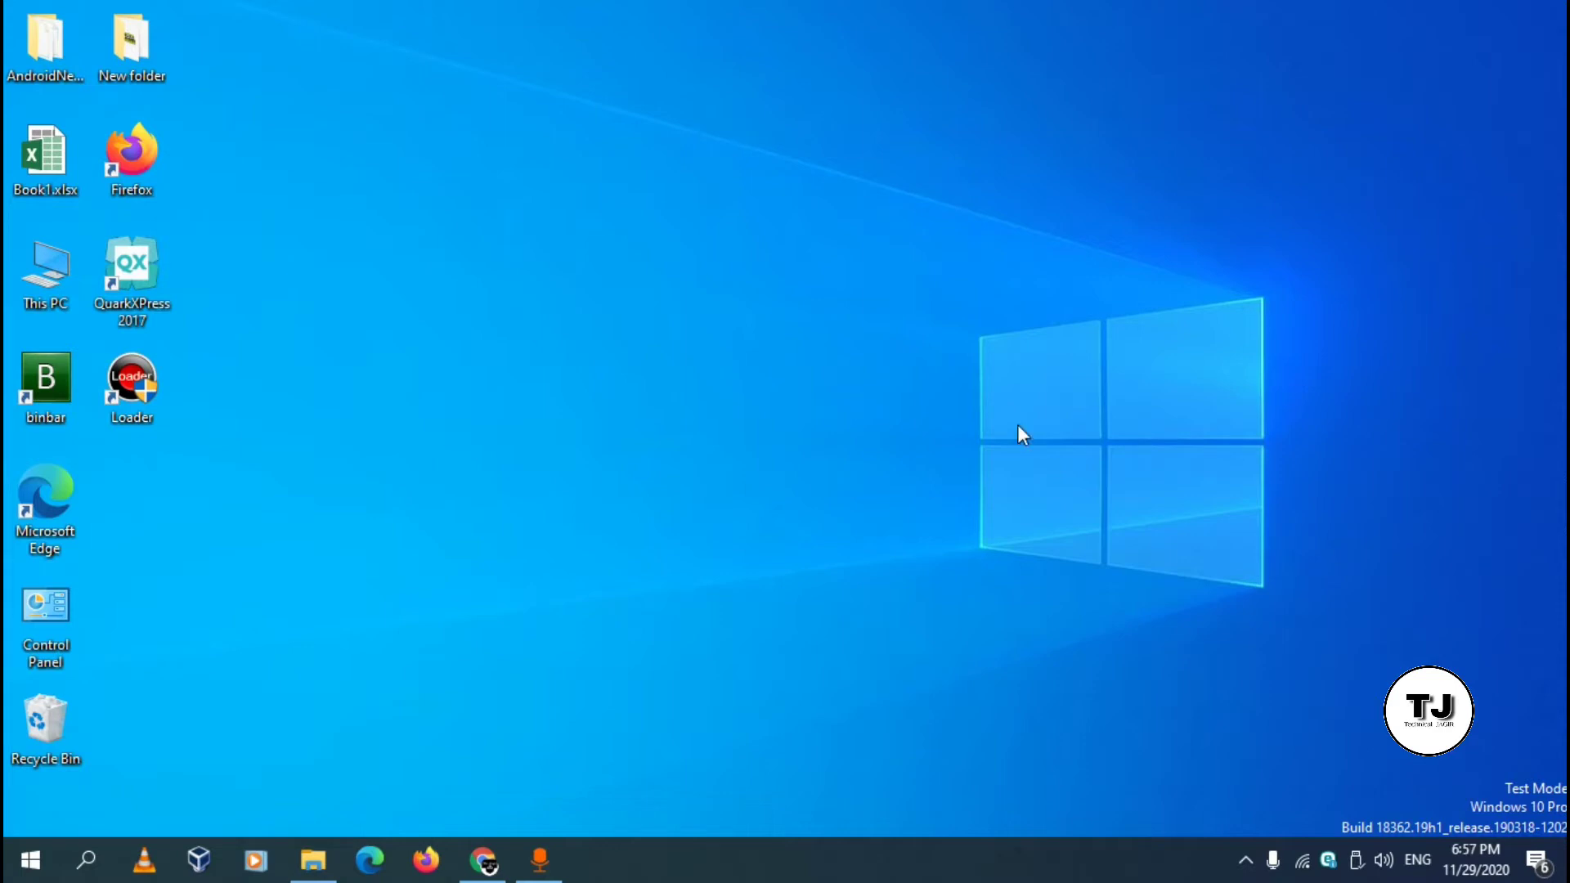
# Step: Quick-format the CCCOMA_X64FRE_EN-US_DV9 (E:) USB drive from This PC as NTFS with 4096-byte allocation units, and close the format dialog
pyautogui.doubleClick(48, 267)
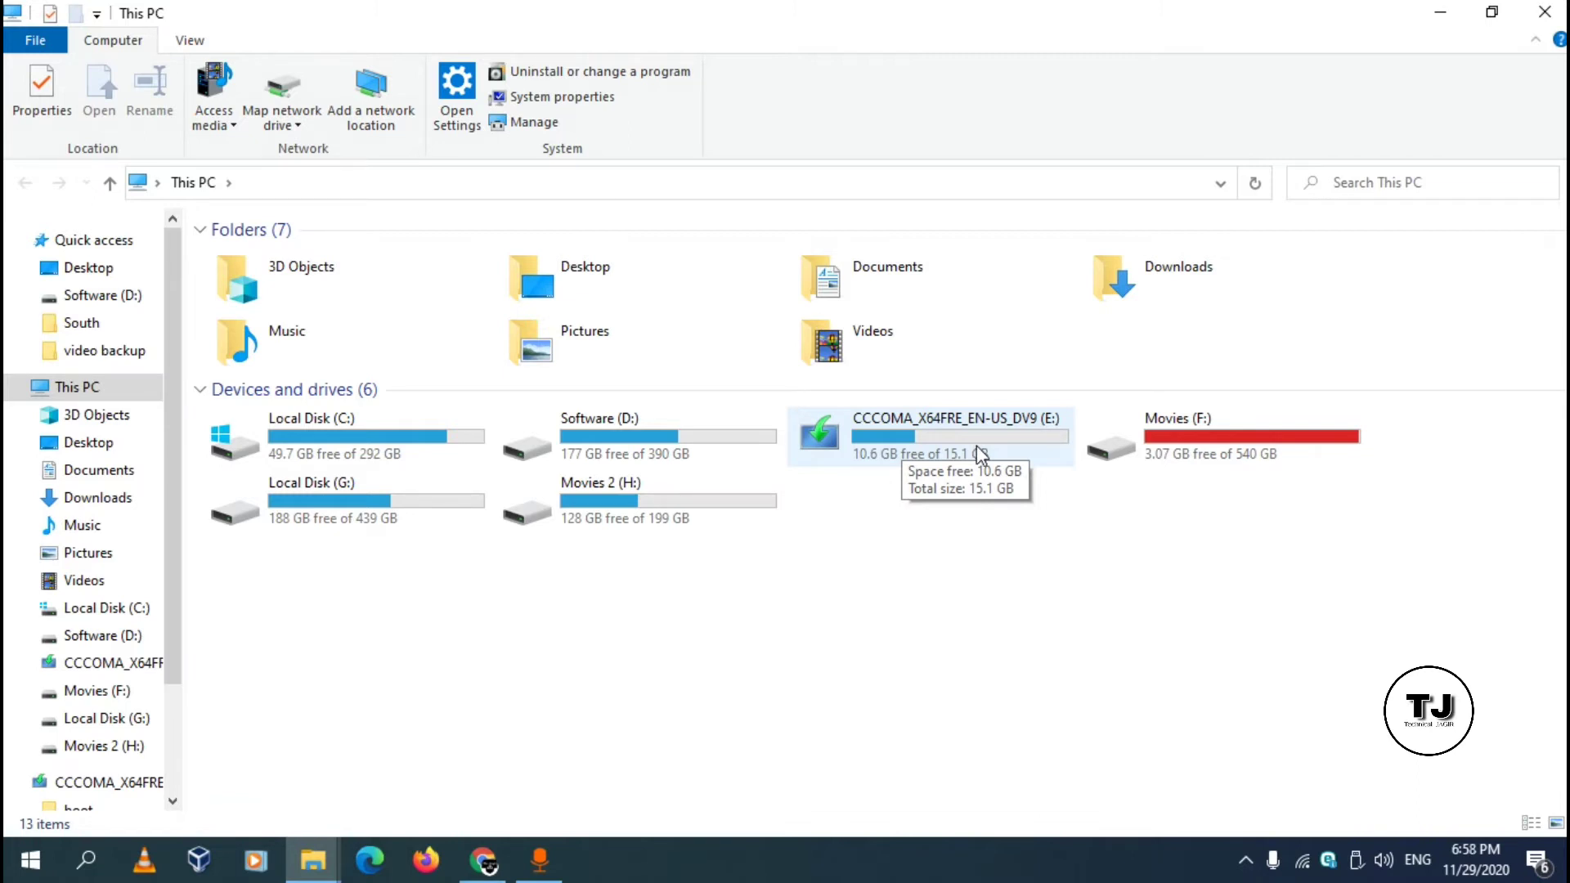
pyautogui.rightClick(914, 430)
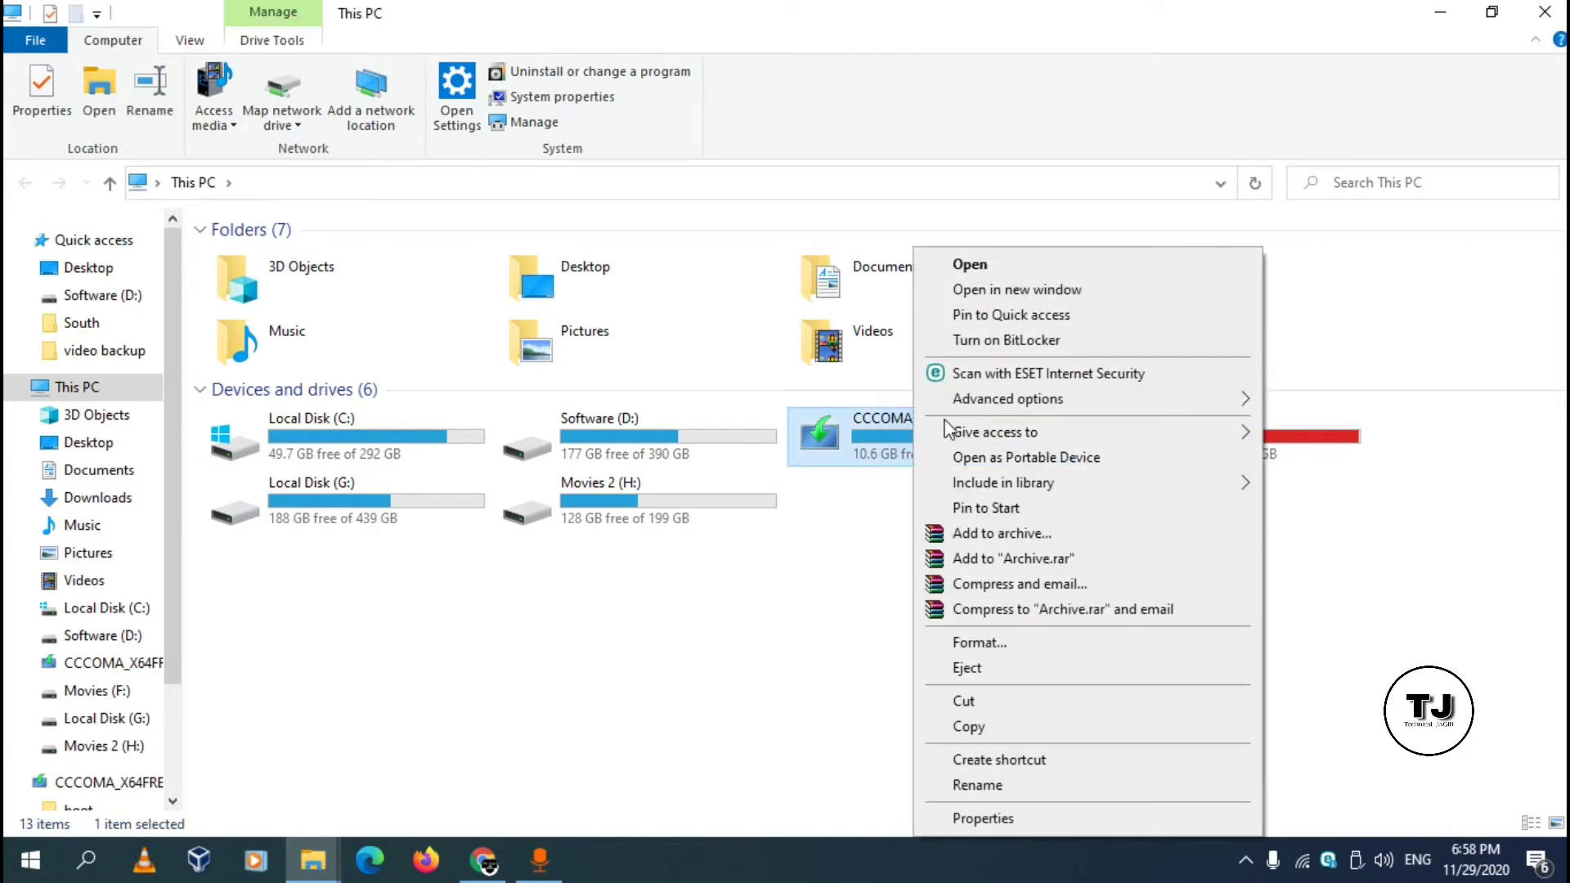
pyautogui.click(988, 642)
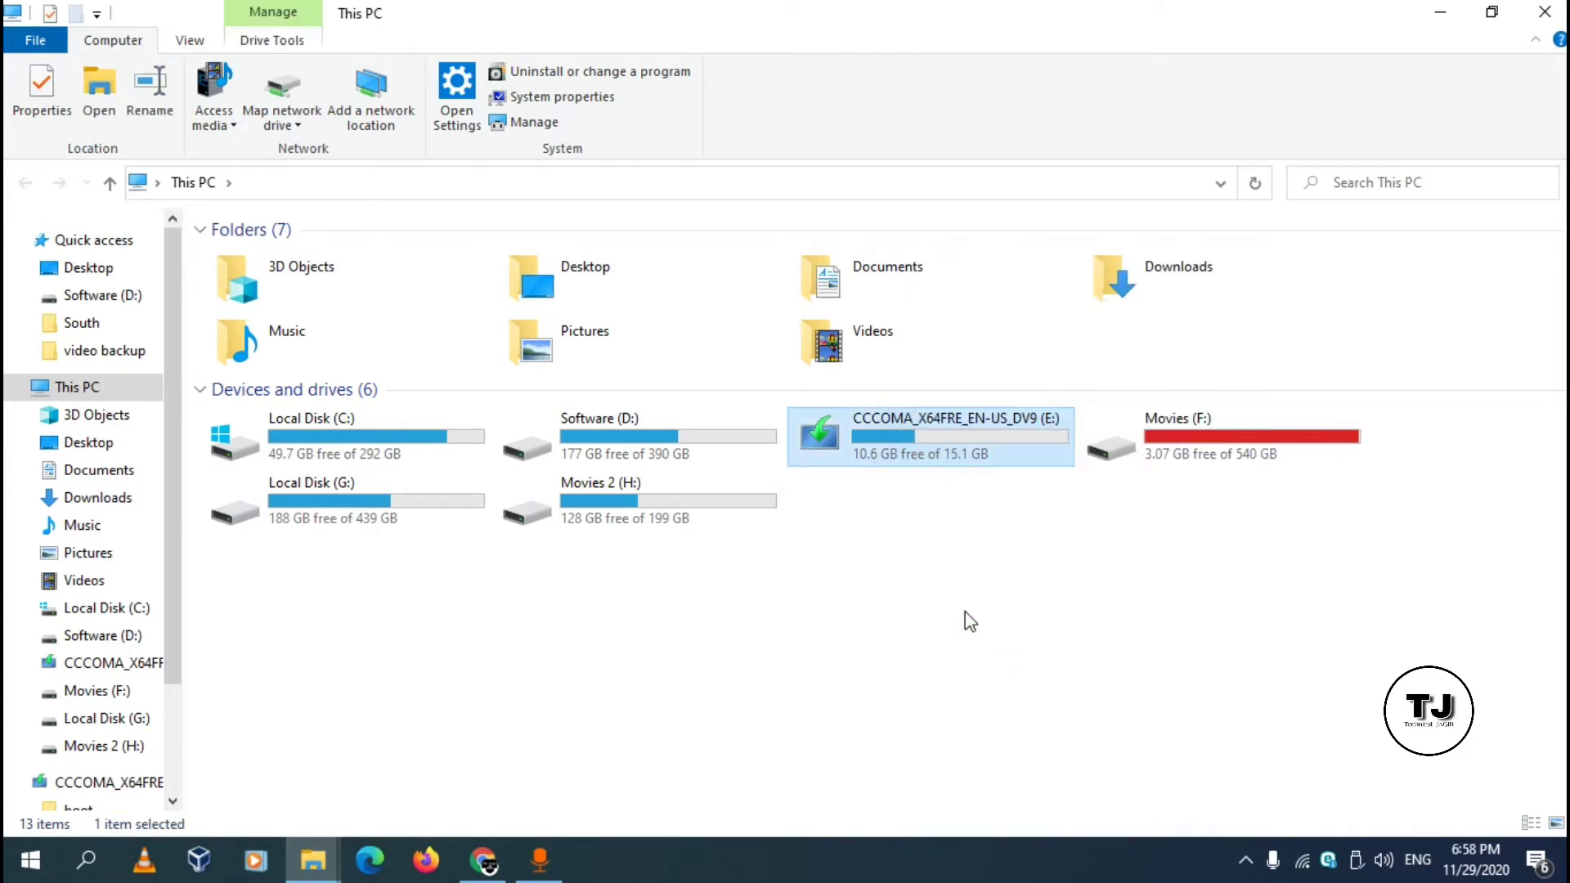
pyautogui.click(246, 775)
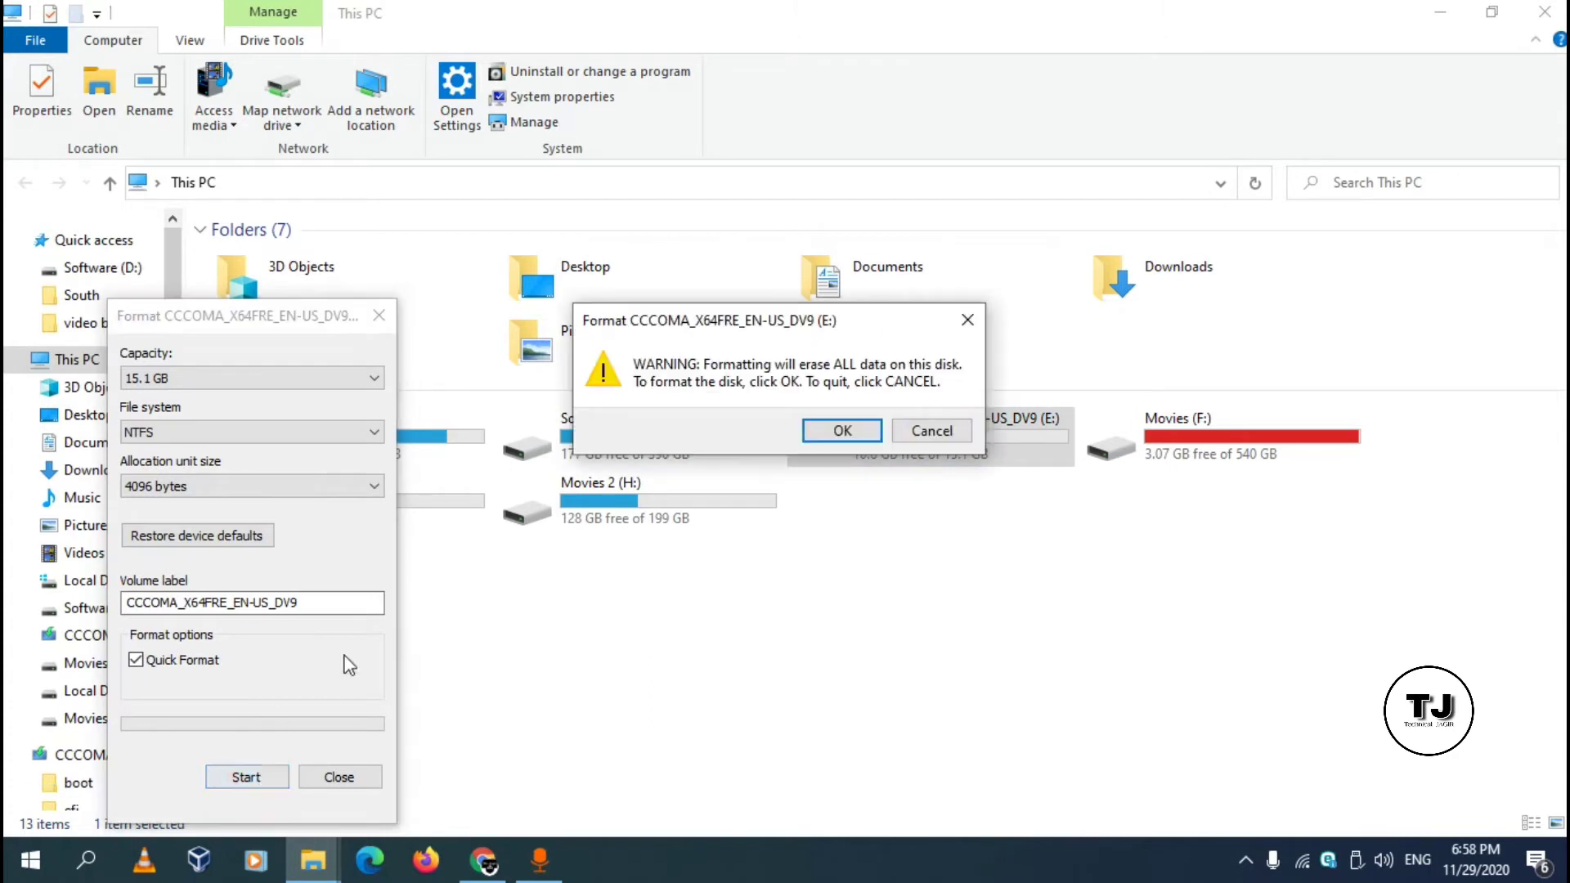
pyautogui.click(838, 429)
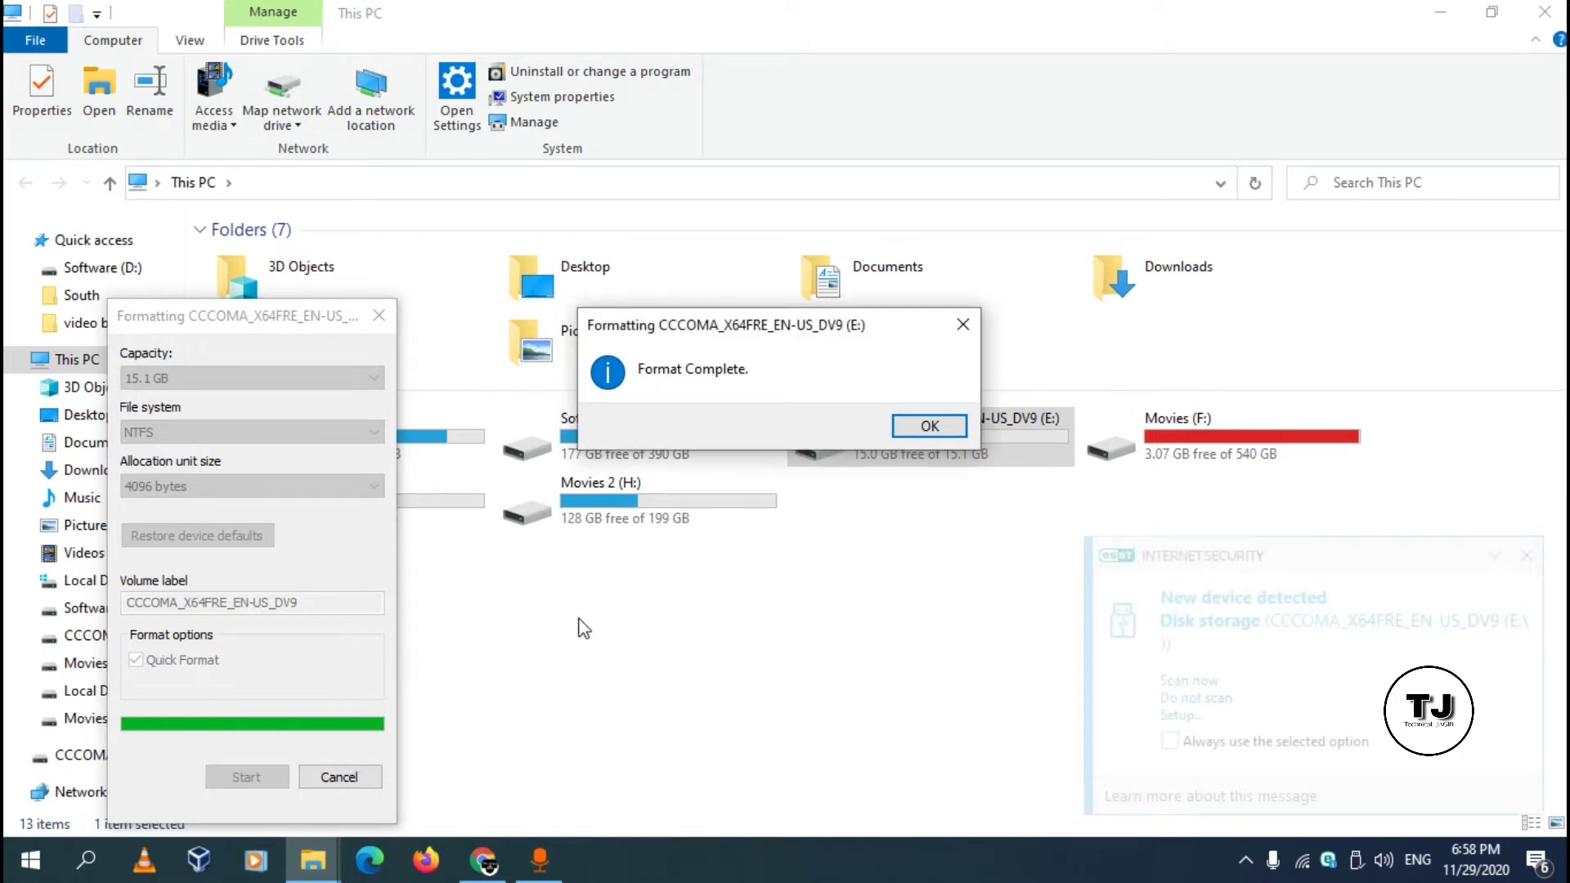
pyautogui.click(930, 425)
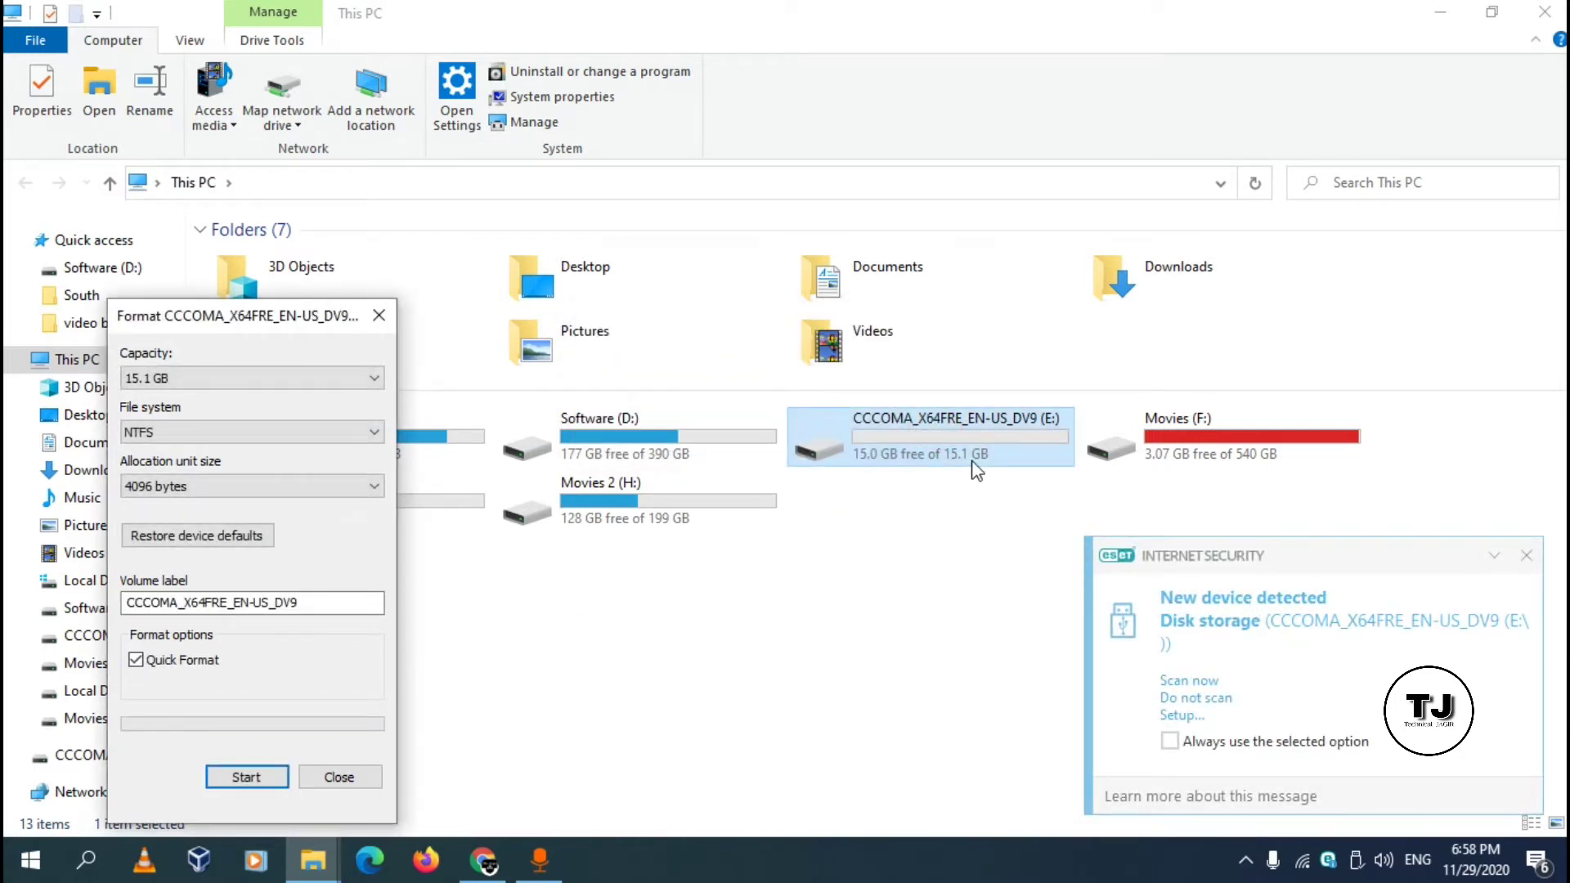
pyautogui.click(354, 777)
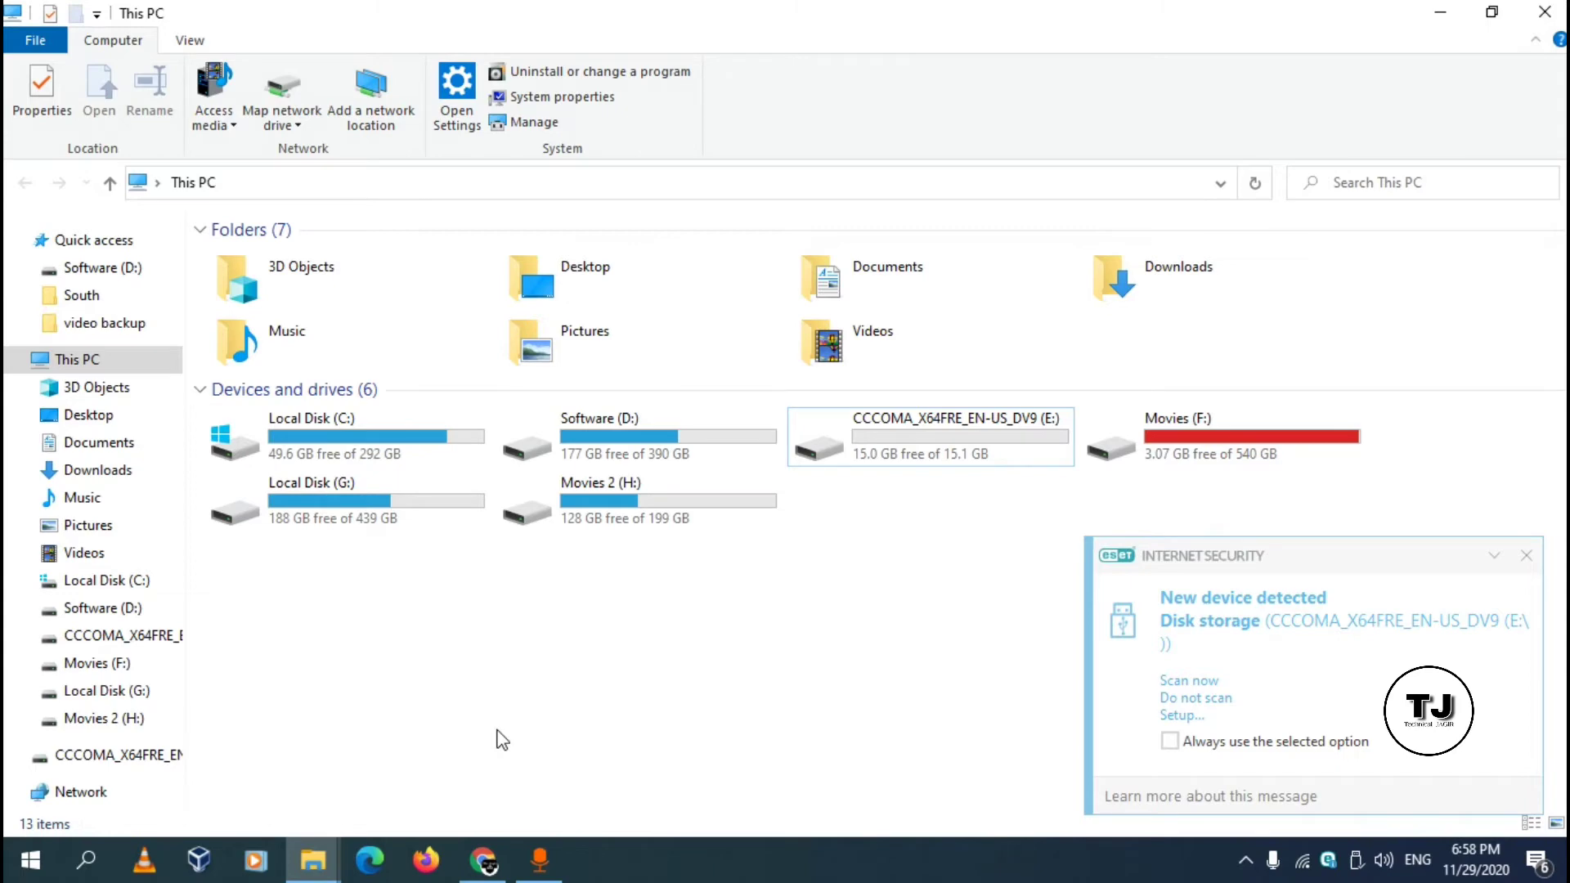
# Step: Open Command Prompt as administrator, then narrow and move its window so drive E: stays in view
pyautogui.press('super')
pyautogui.write('cm')
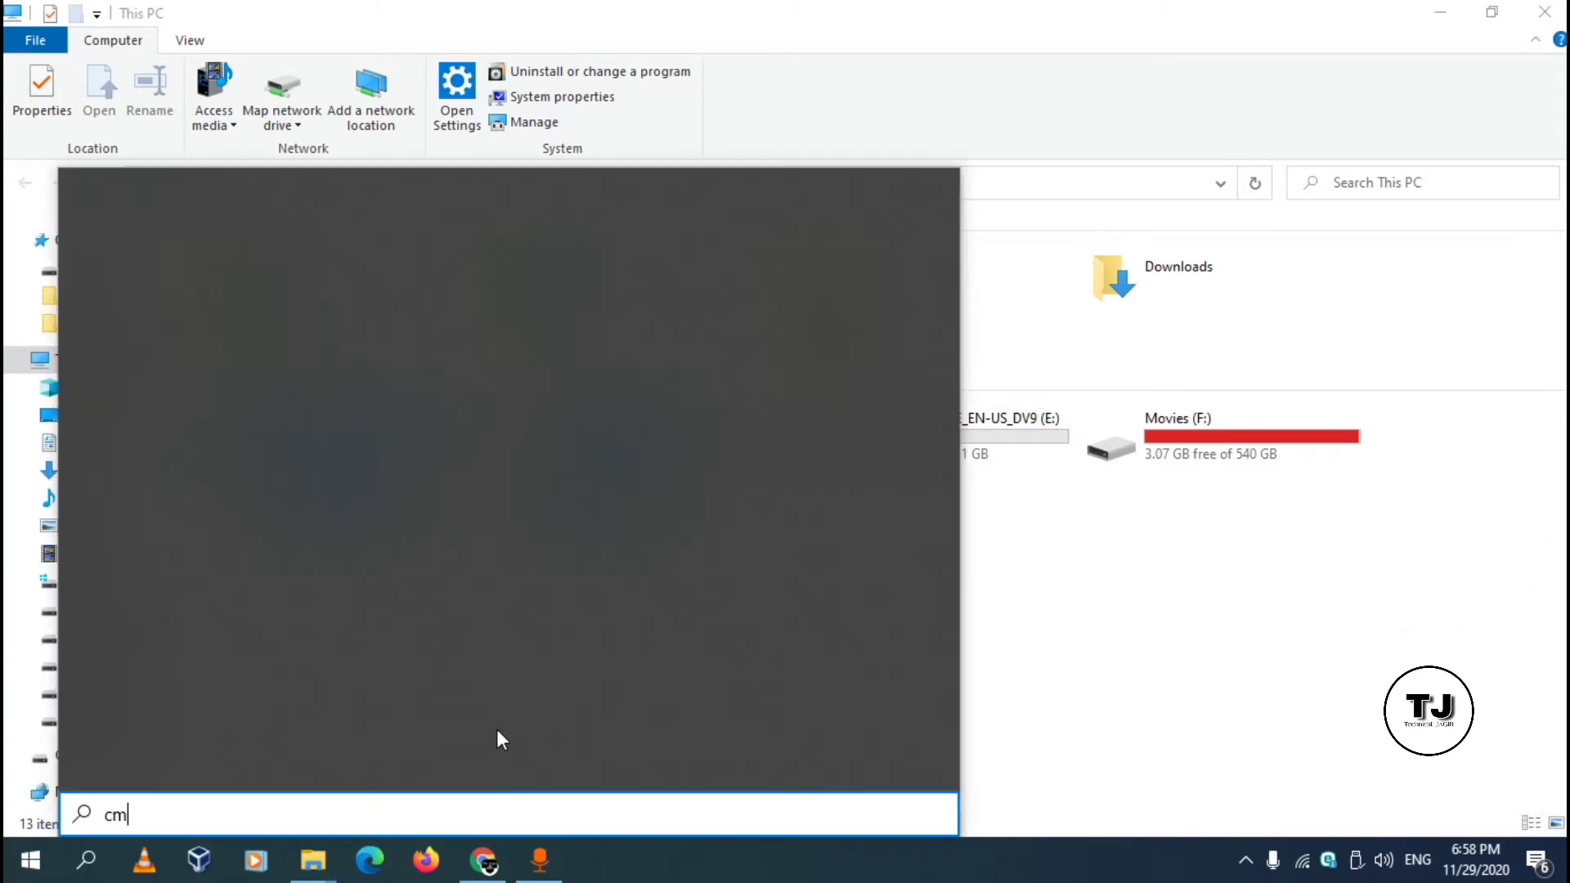
pyautogui.write('d')
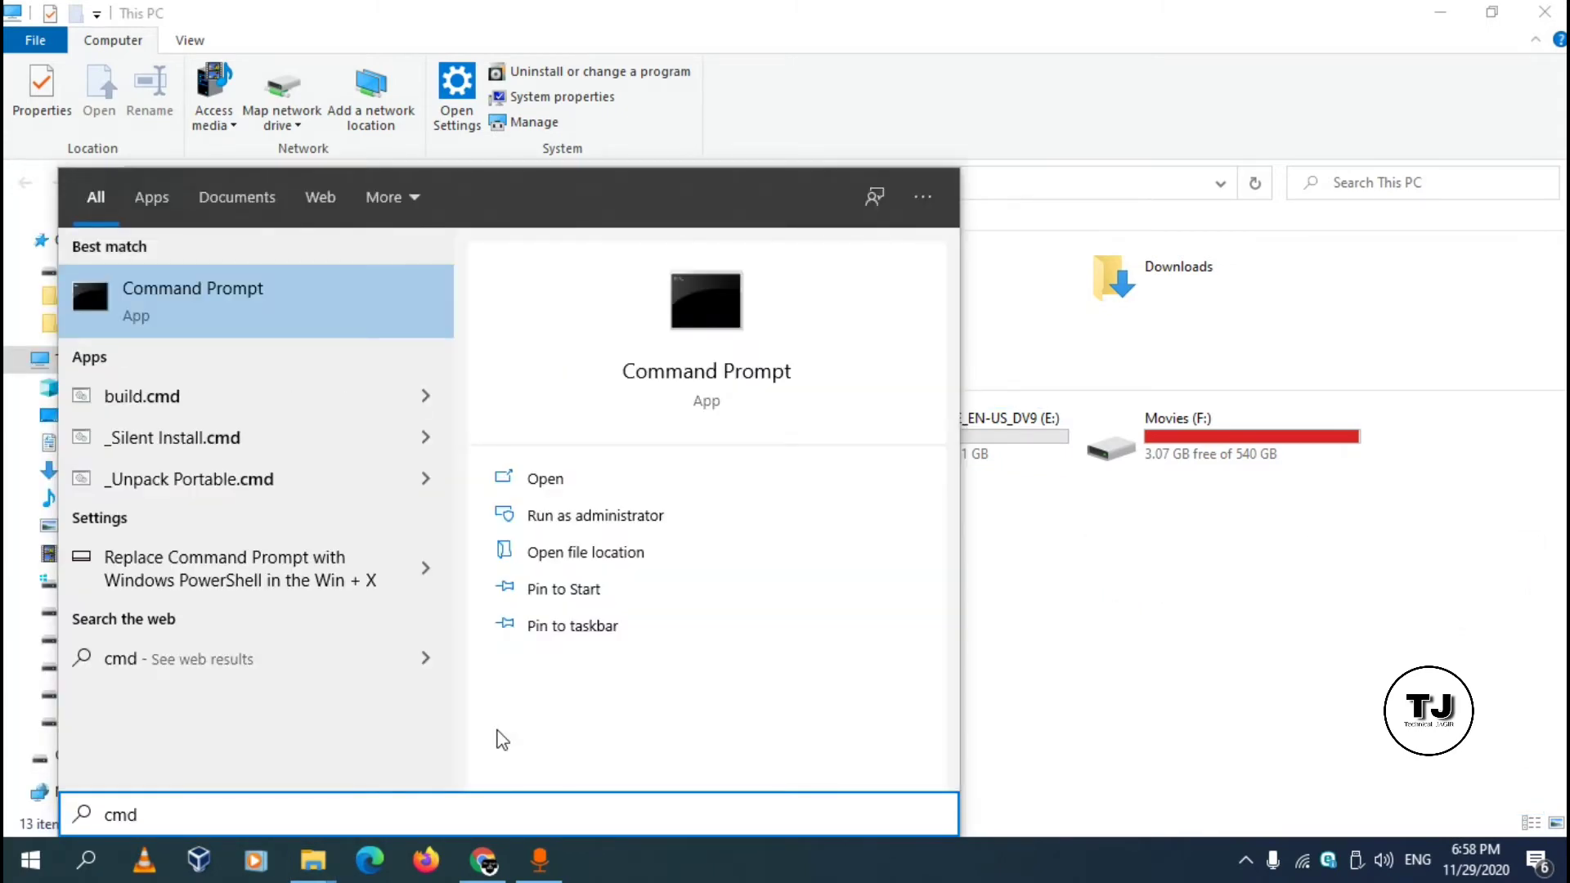
pyautogui.click(611, 520)
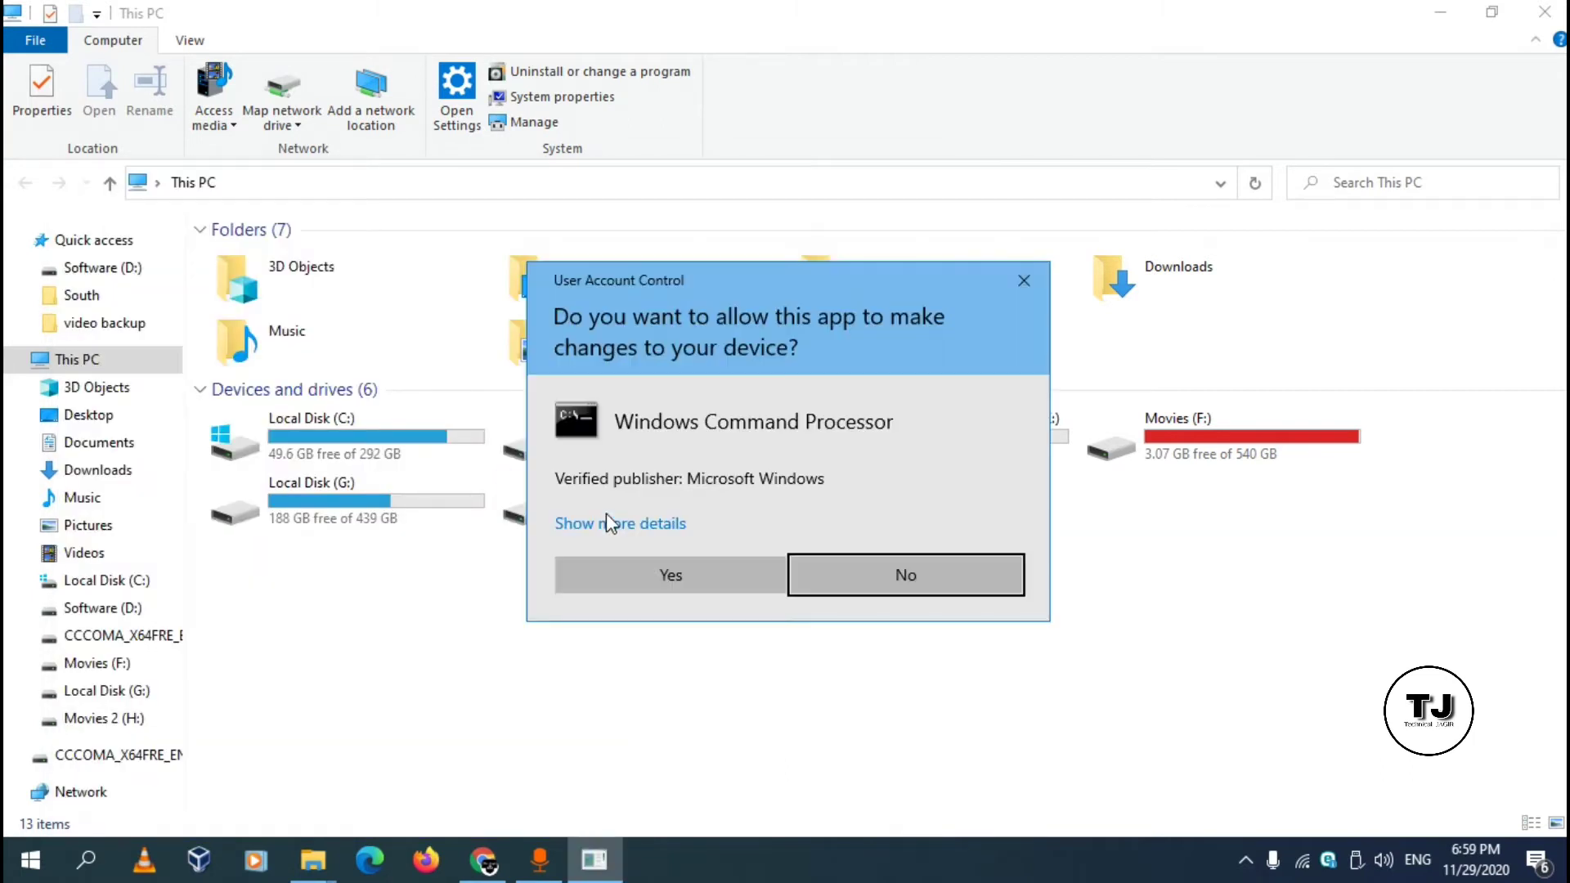
pyautogui.click(697, 582)
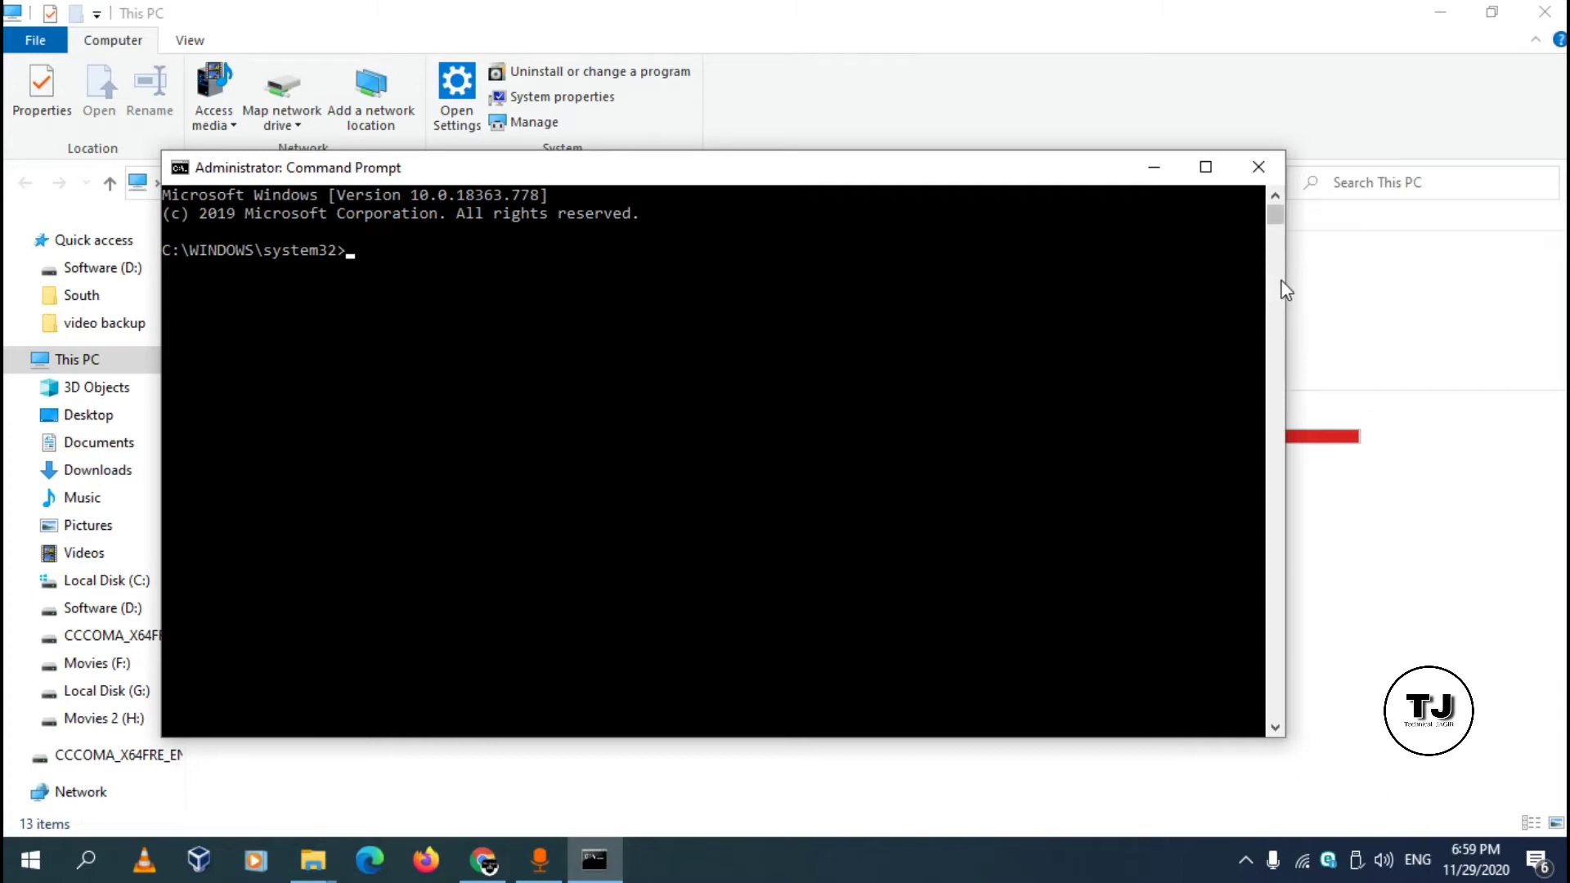
pyautogui.moveTo(1285, 283); pyautogui.dragTo(777, 283)
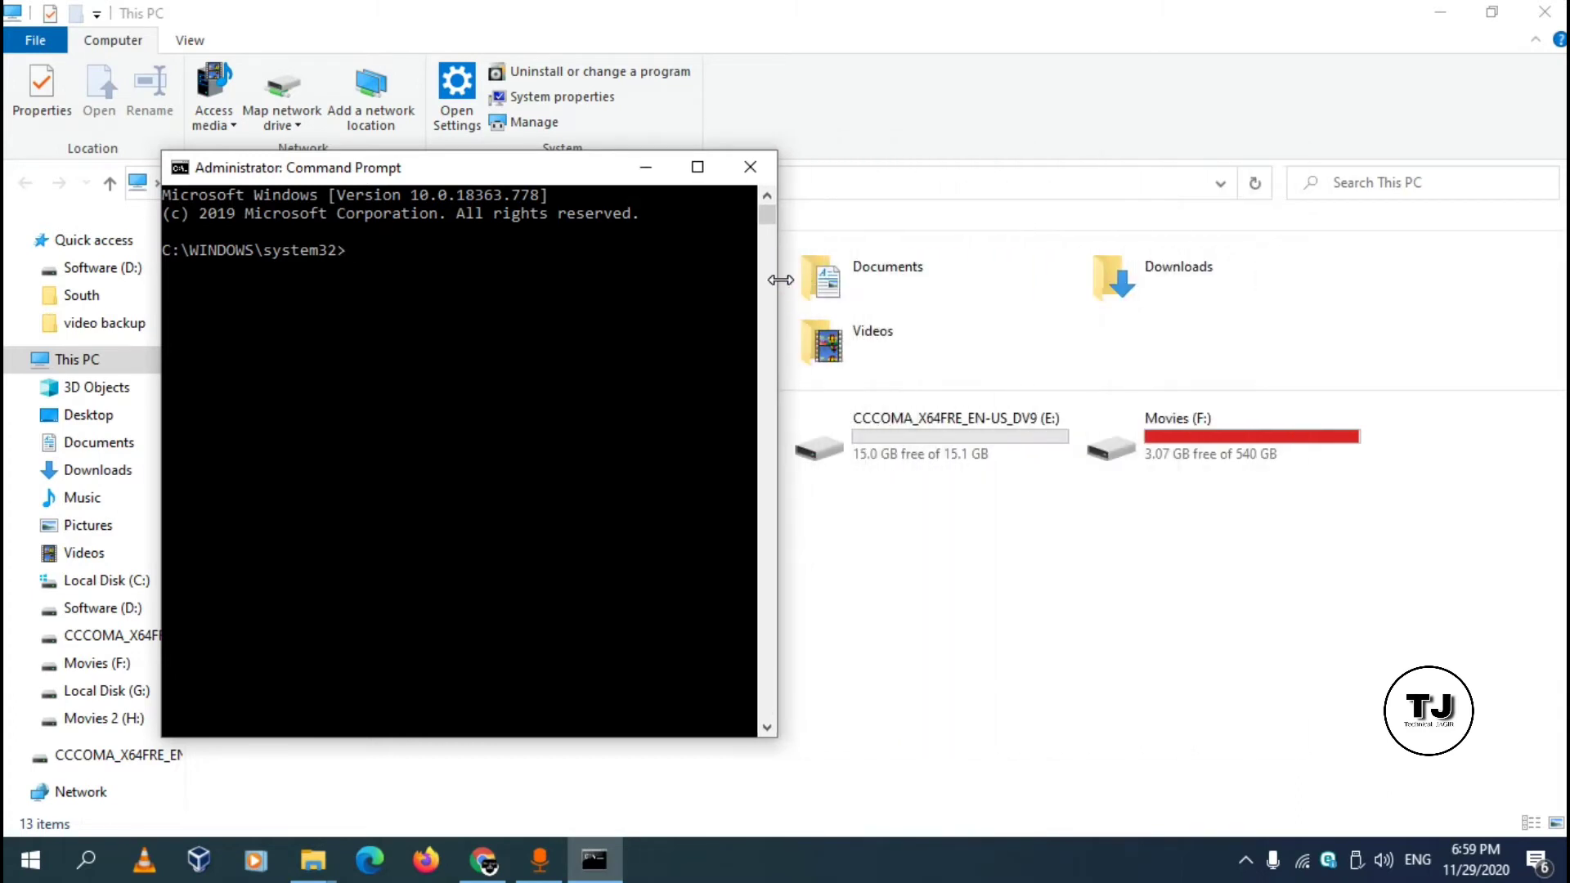
pyautogui.moveTo(555, 162); pyautogui.dragTo(455, 115)
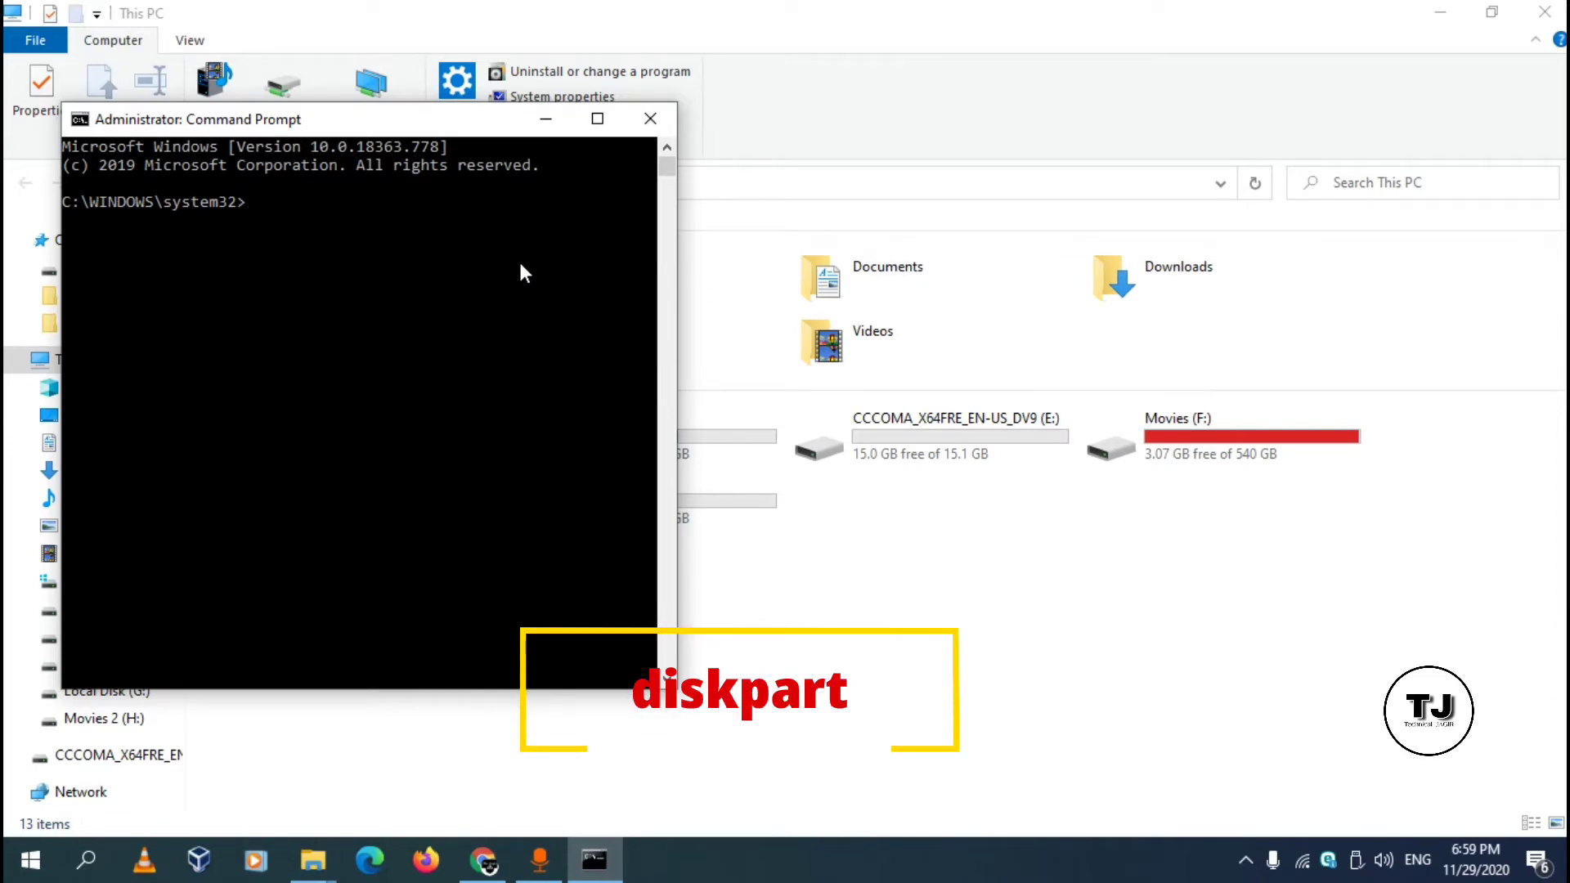
# Step: Start diskpart and list the computer's disks with list disk
pyautogui.write('diskpart')
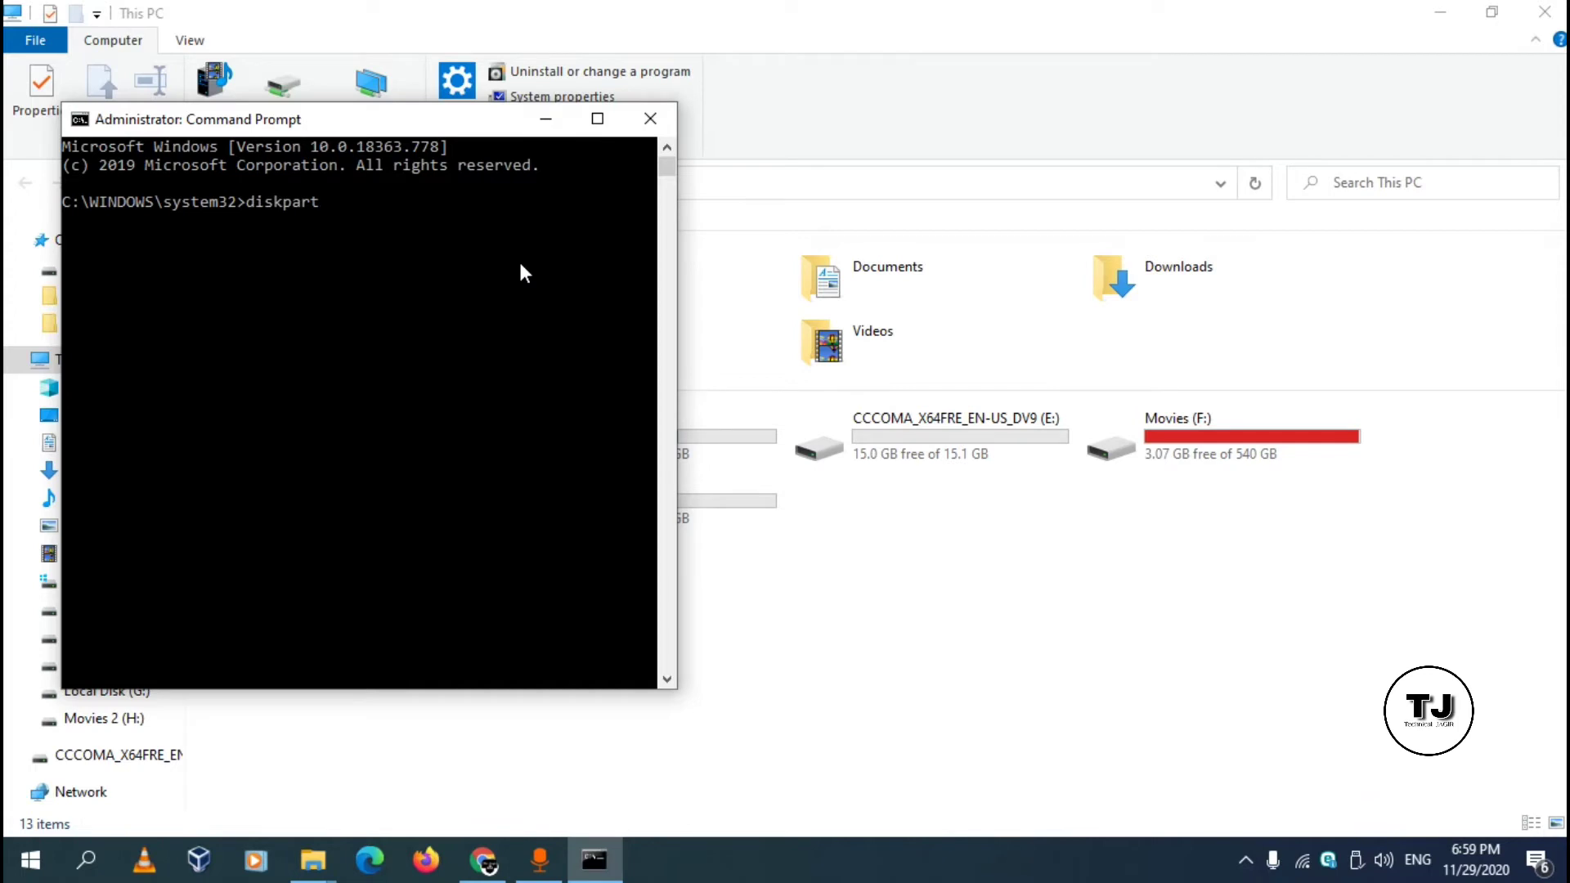
pyautogui.press('Return')
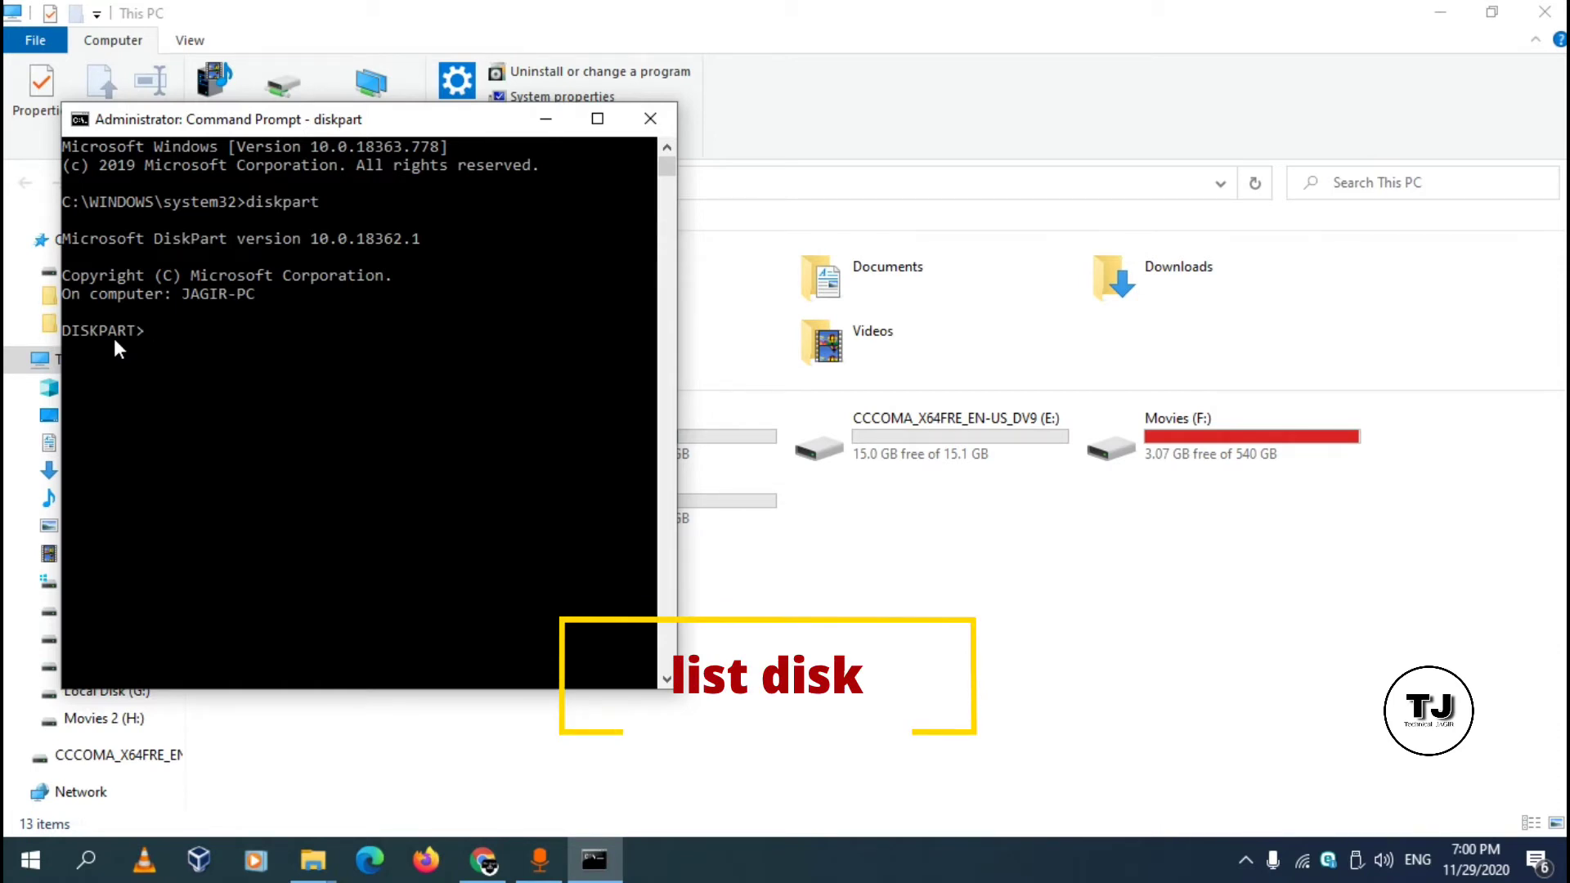
pyautogui.write('list d')
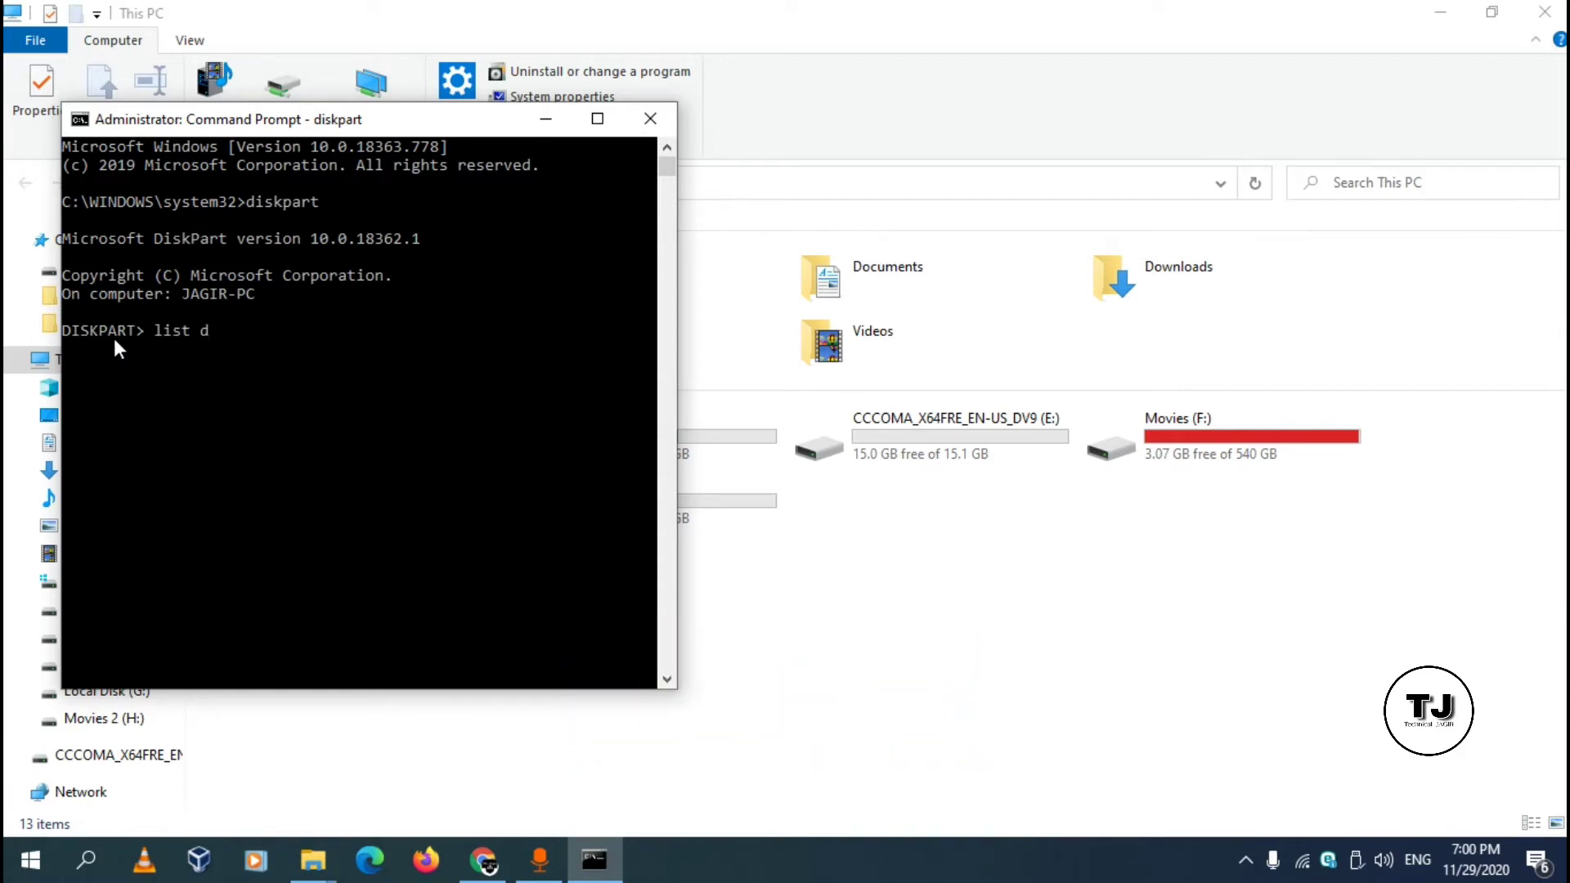
pyautogui.write('isk')
pyautogui.press('Return')
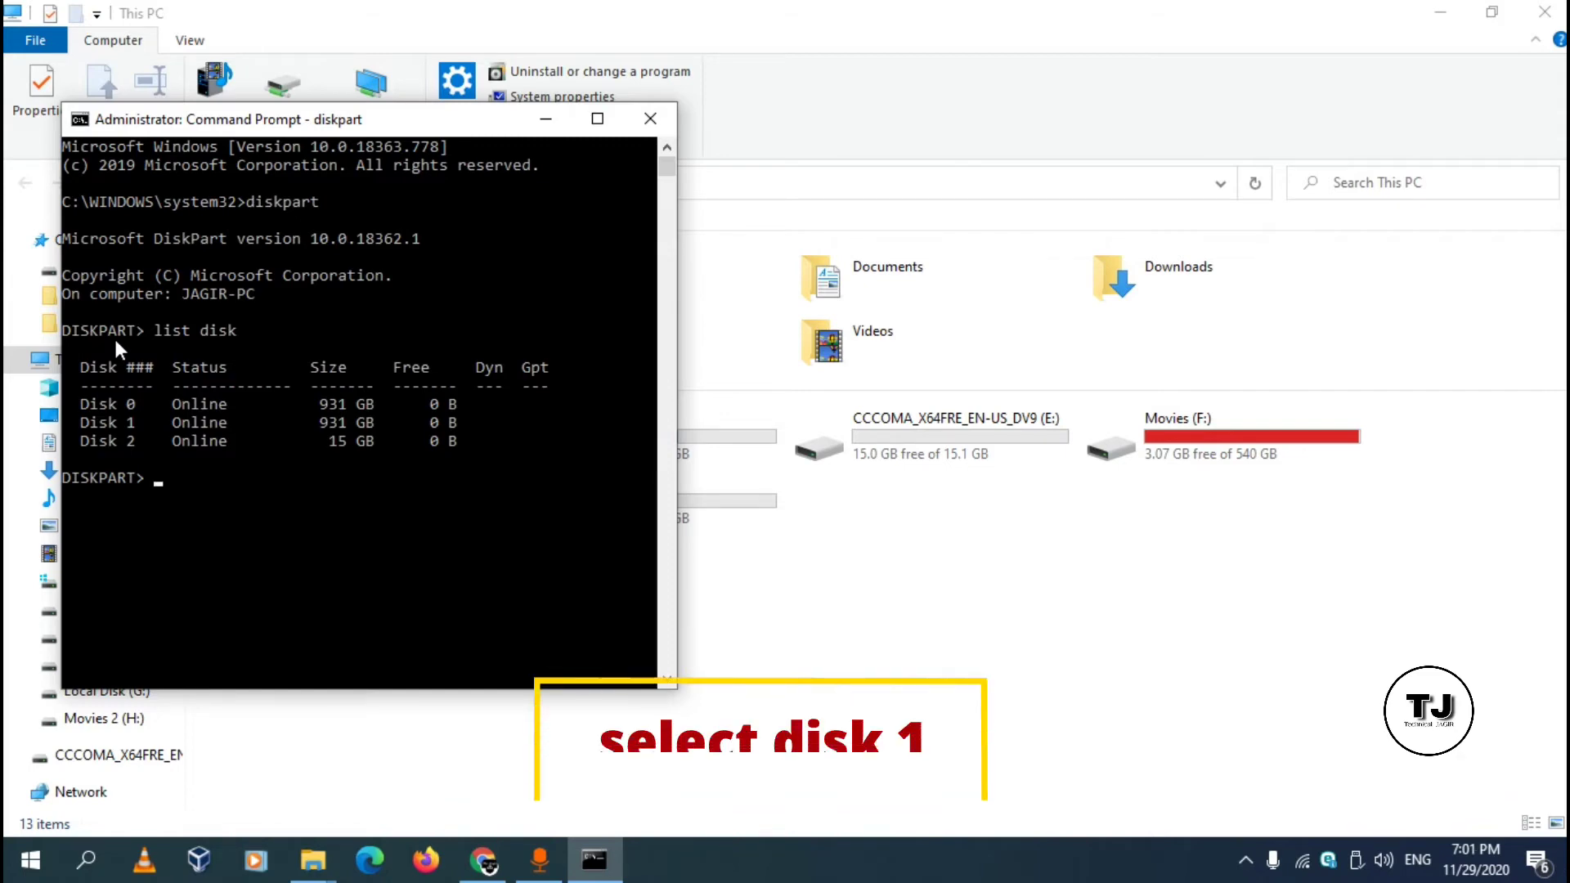
# Step: Select disk 2, the 15 GB USB drive, in DiskPart and wipe it with the clean command
pyautogui.write('s')
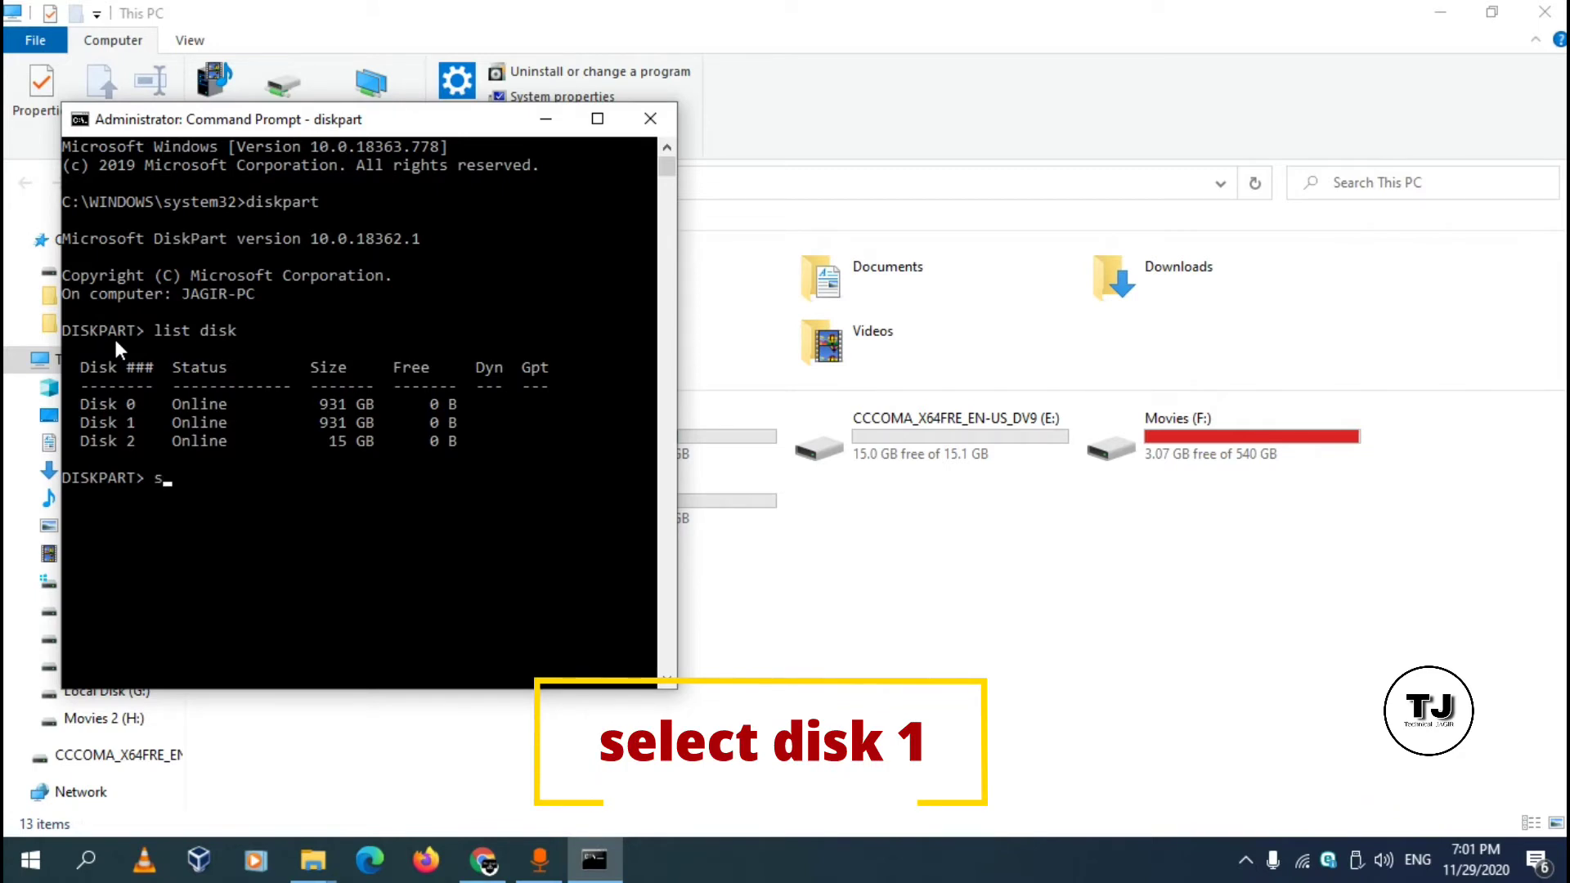
pyautogui.write('elect disk')
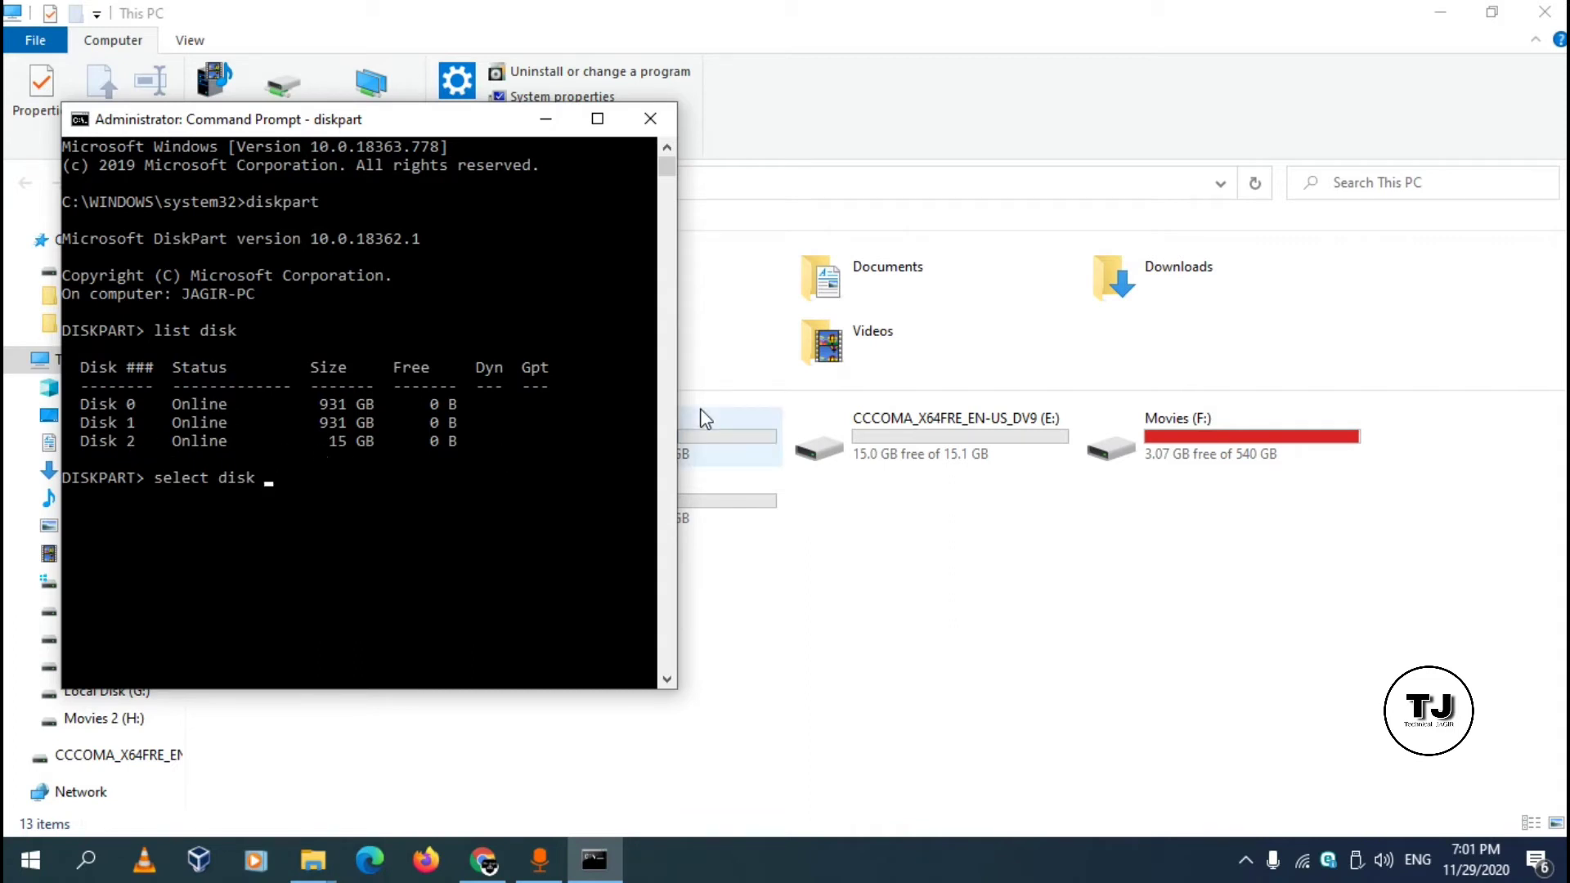
pyautogui.write('2')
pyautogui.press('Return')
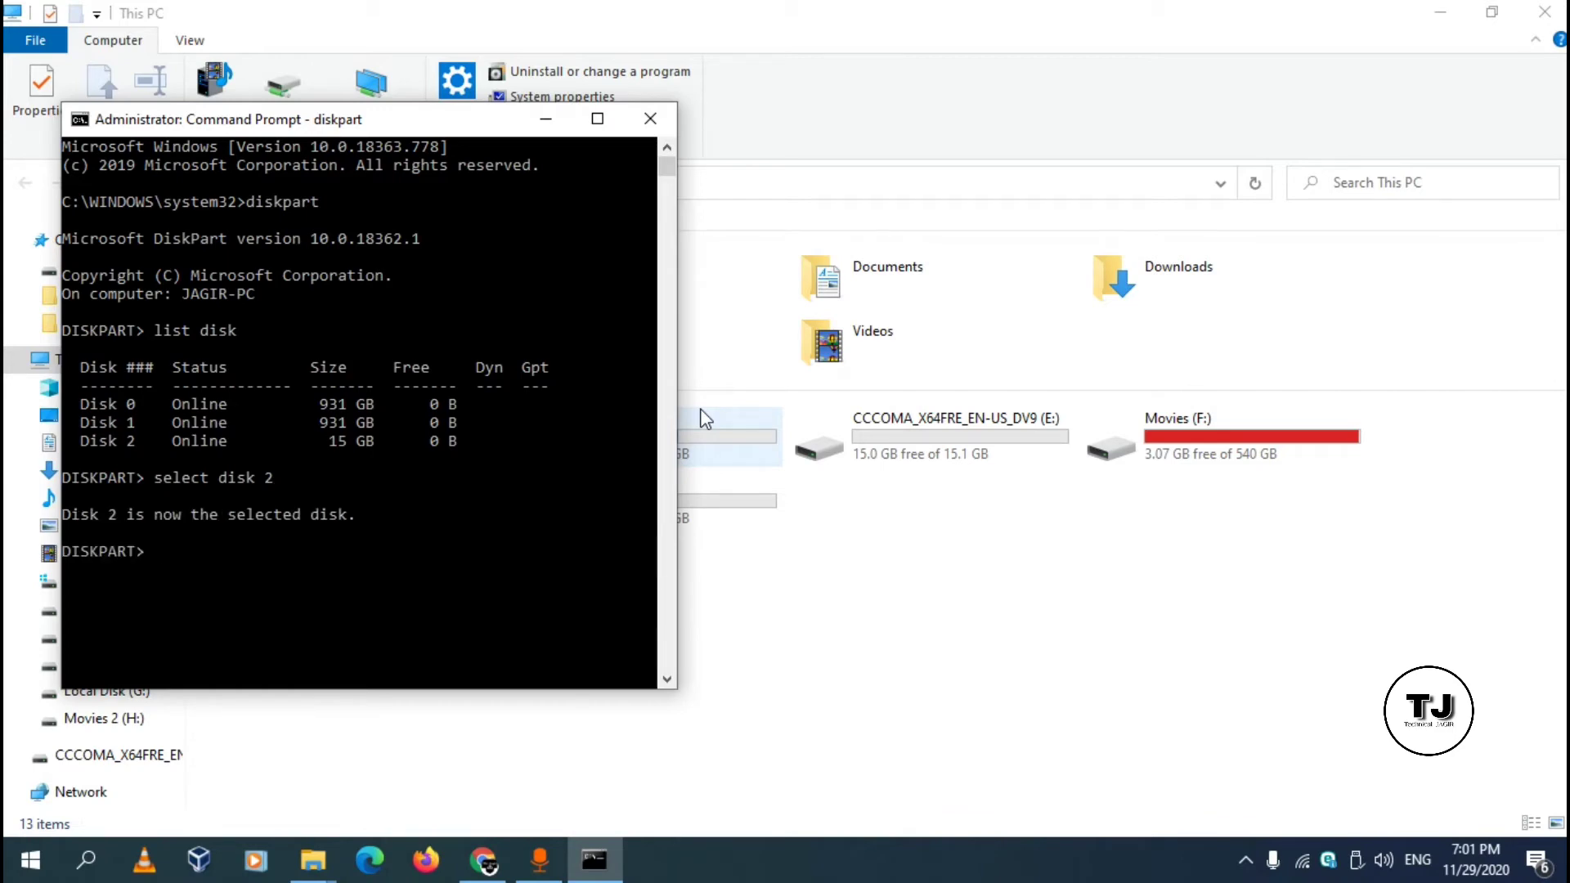
pyautogui.write('clean')
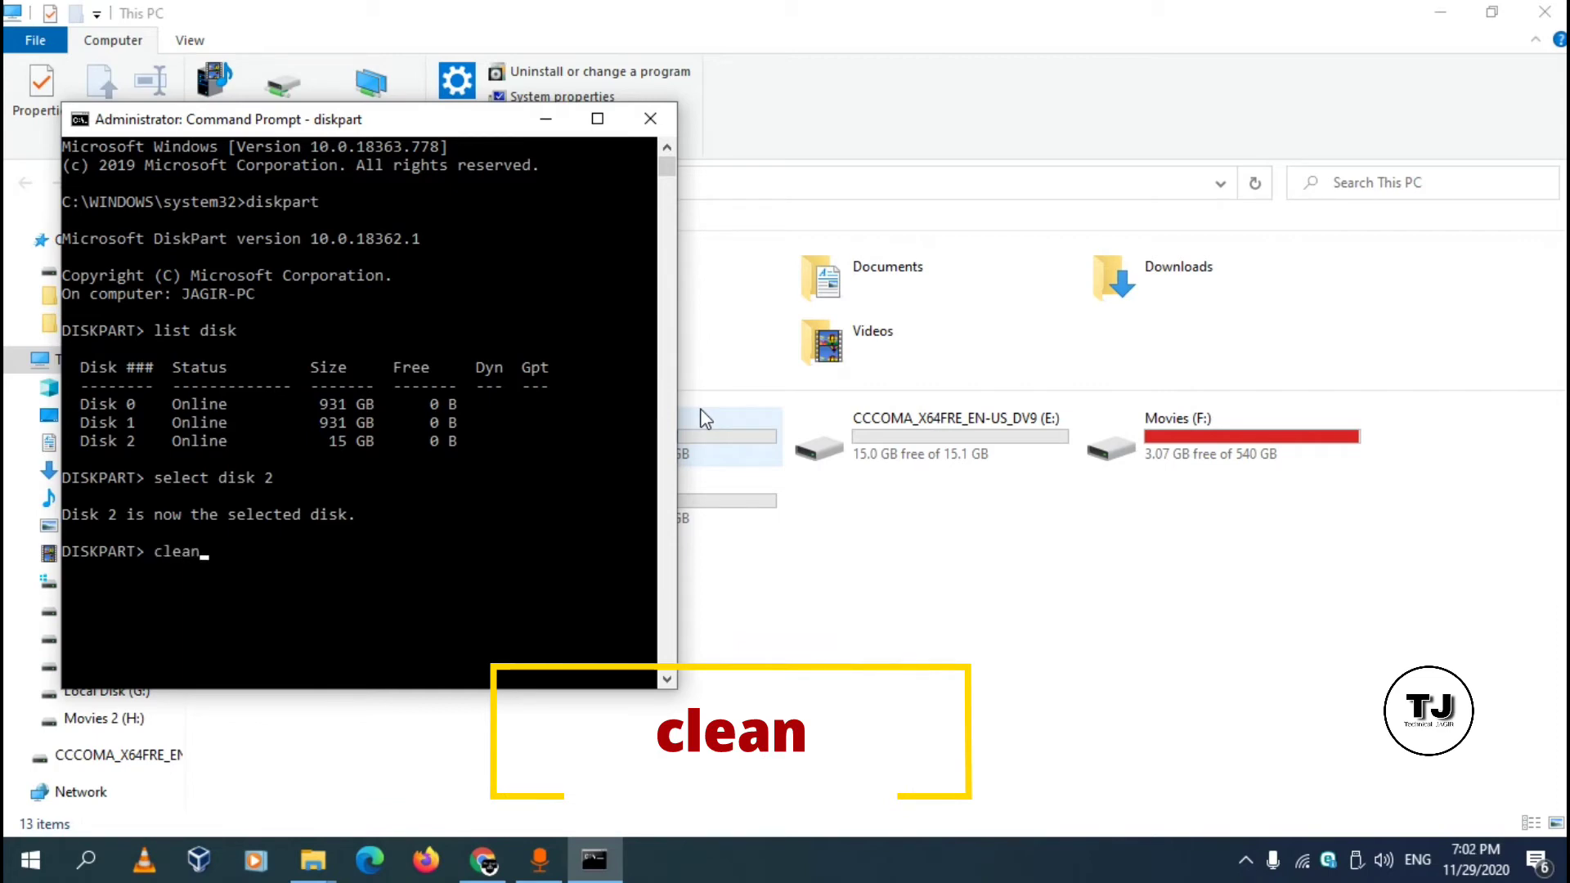
pyautogui.press('Return')
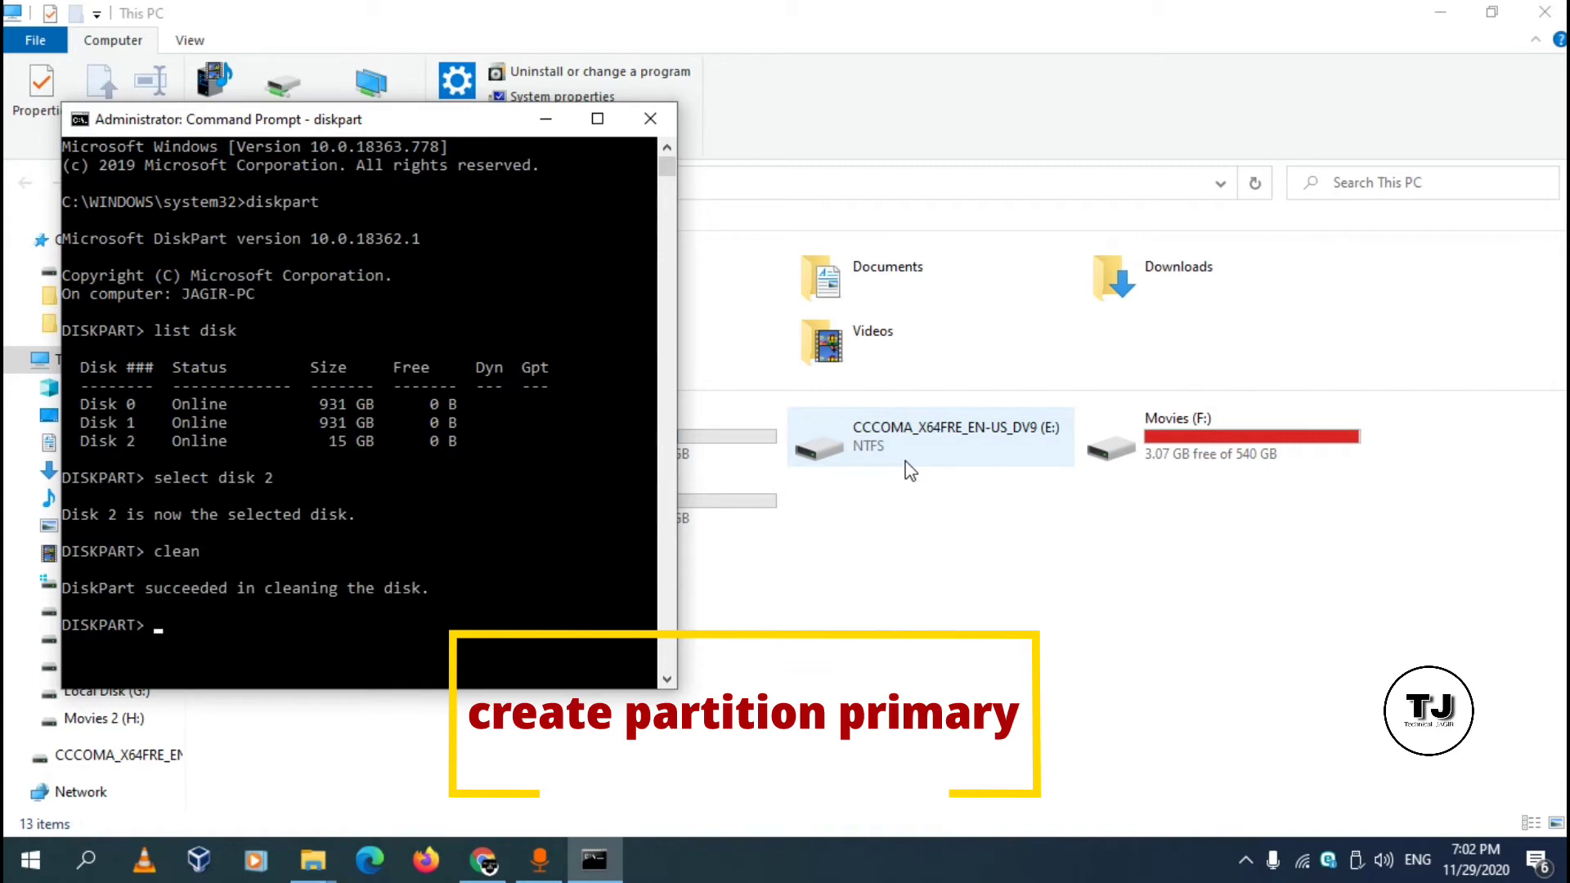
# Step: Create a primary partition on the cleaned USB disk and select partition 1
pyautogui.write('create parti')
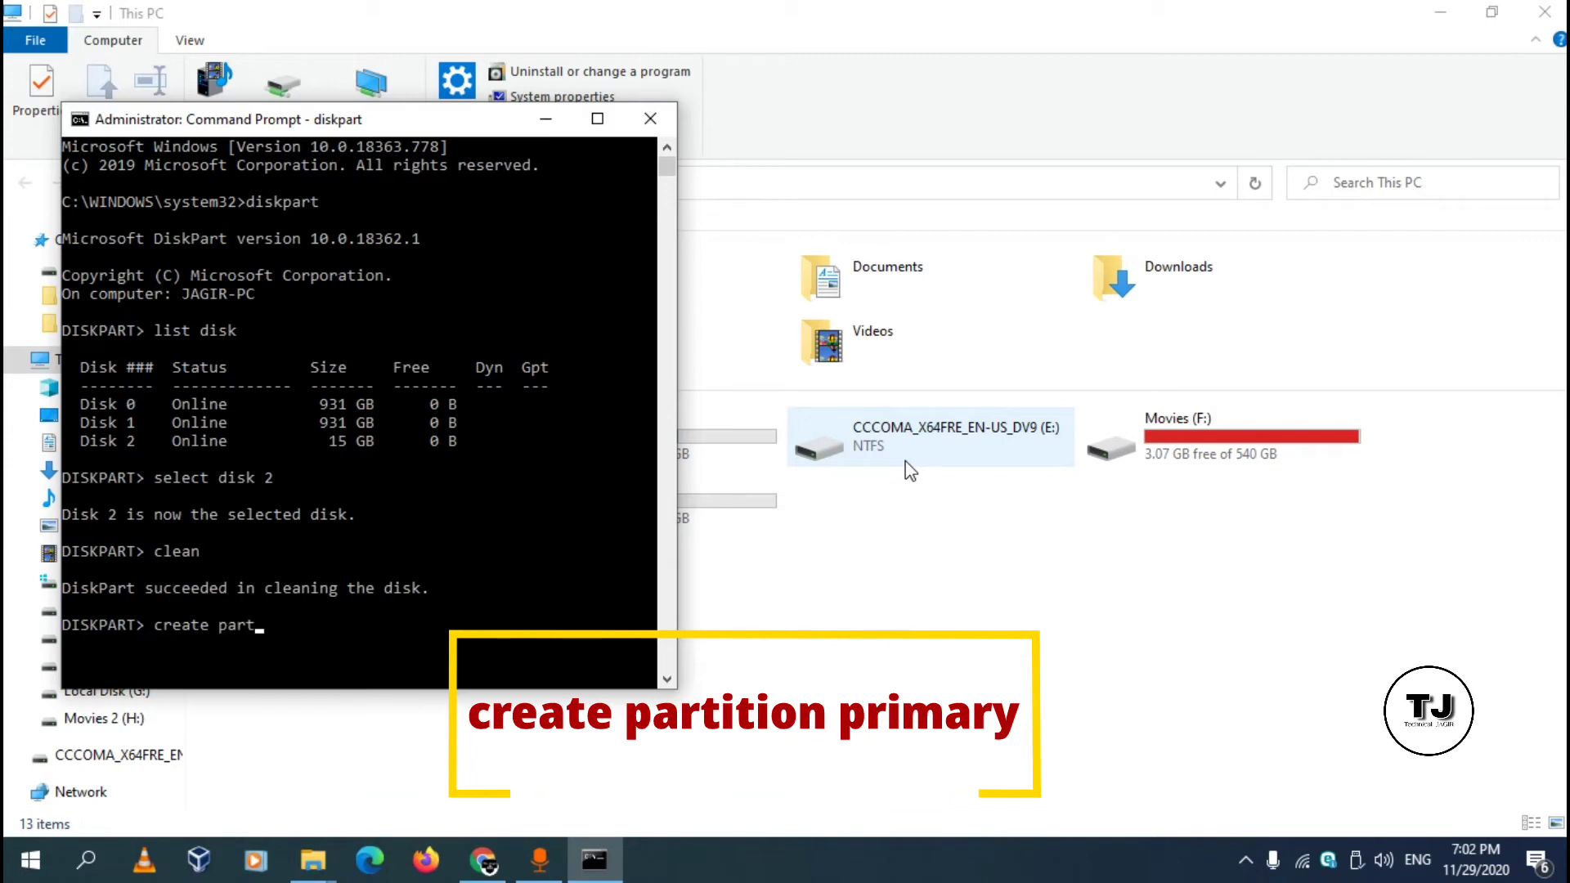
pyautogui.write('n')
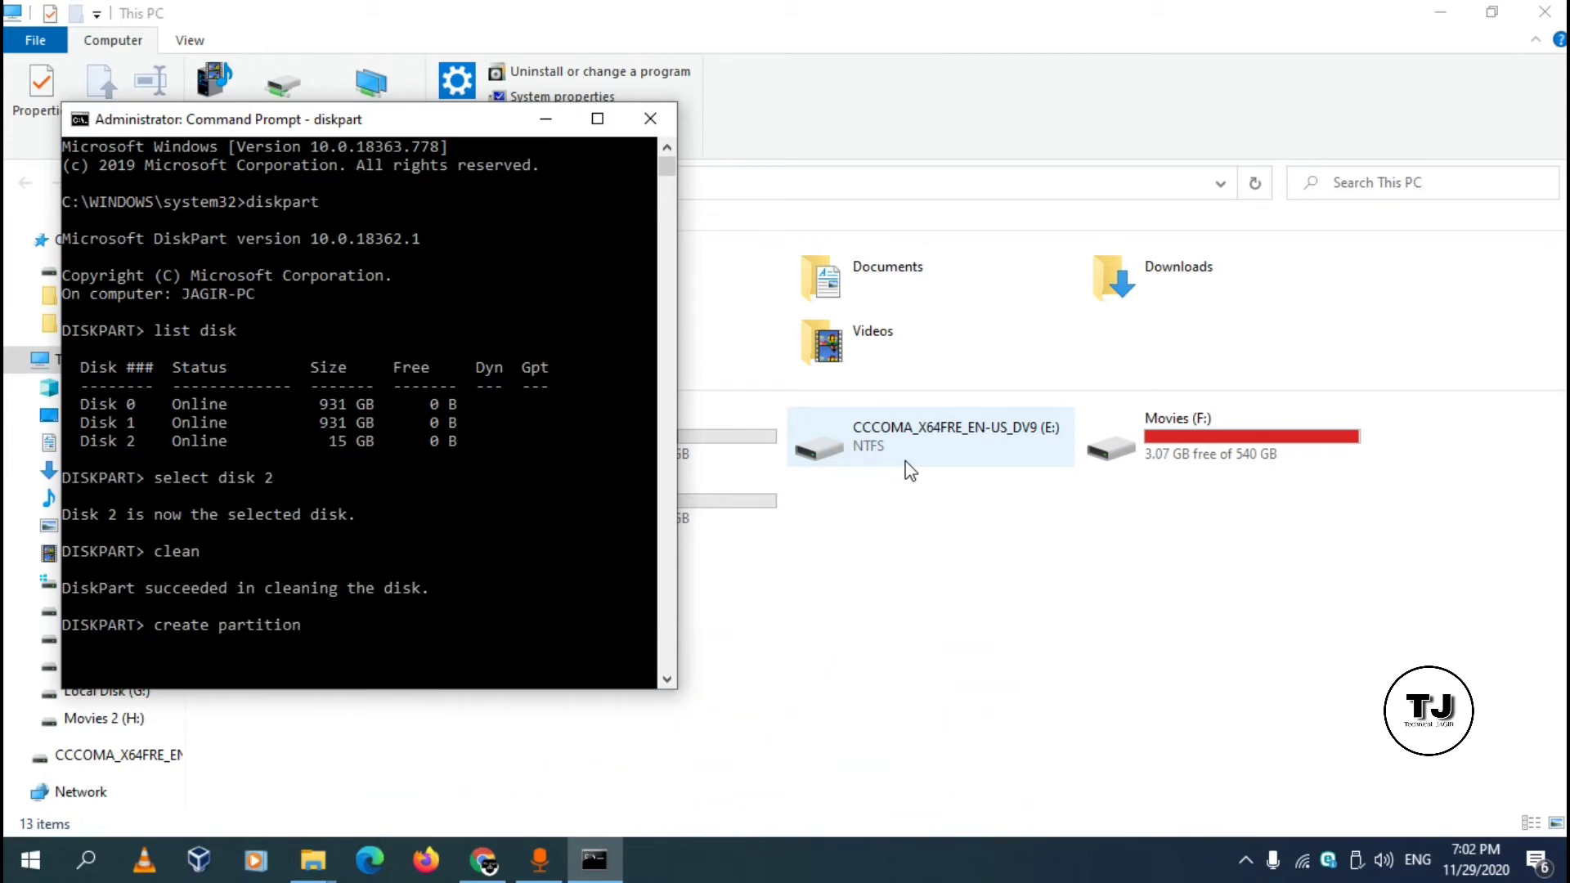
pyautogui.write(' primary')
pyautogui.press('Return')
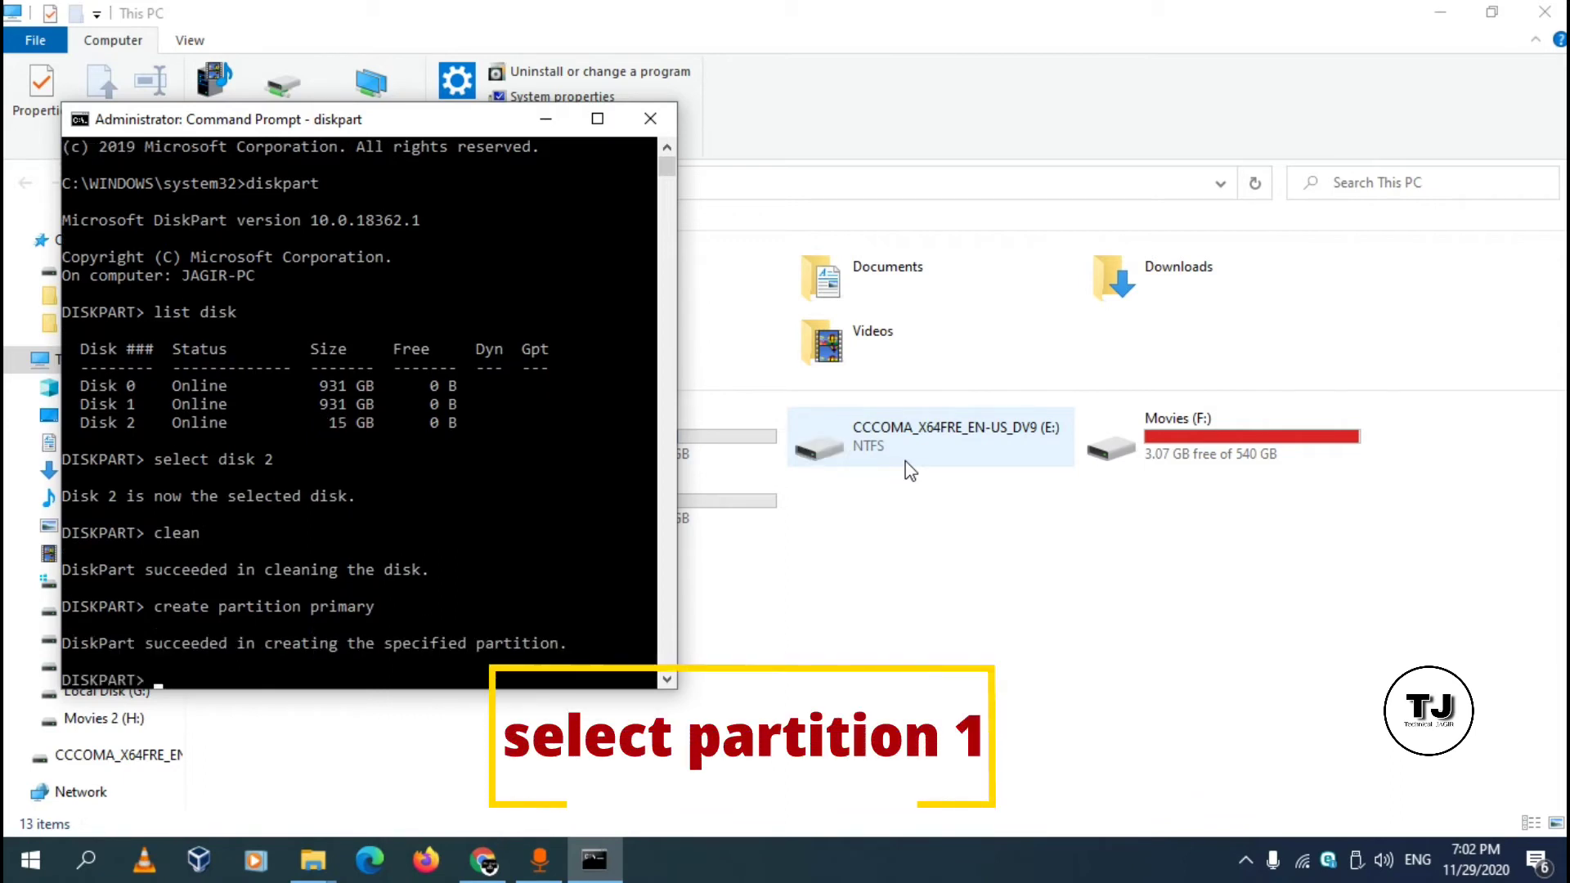
pyautogui.write('select partition 1')
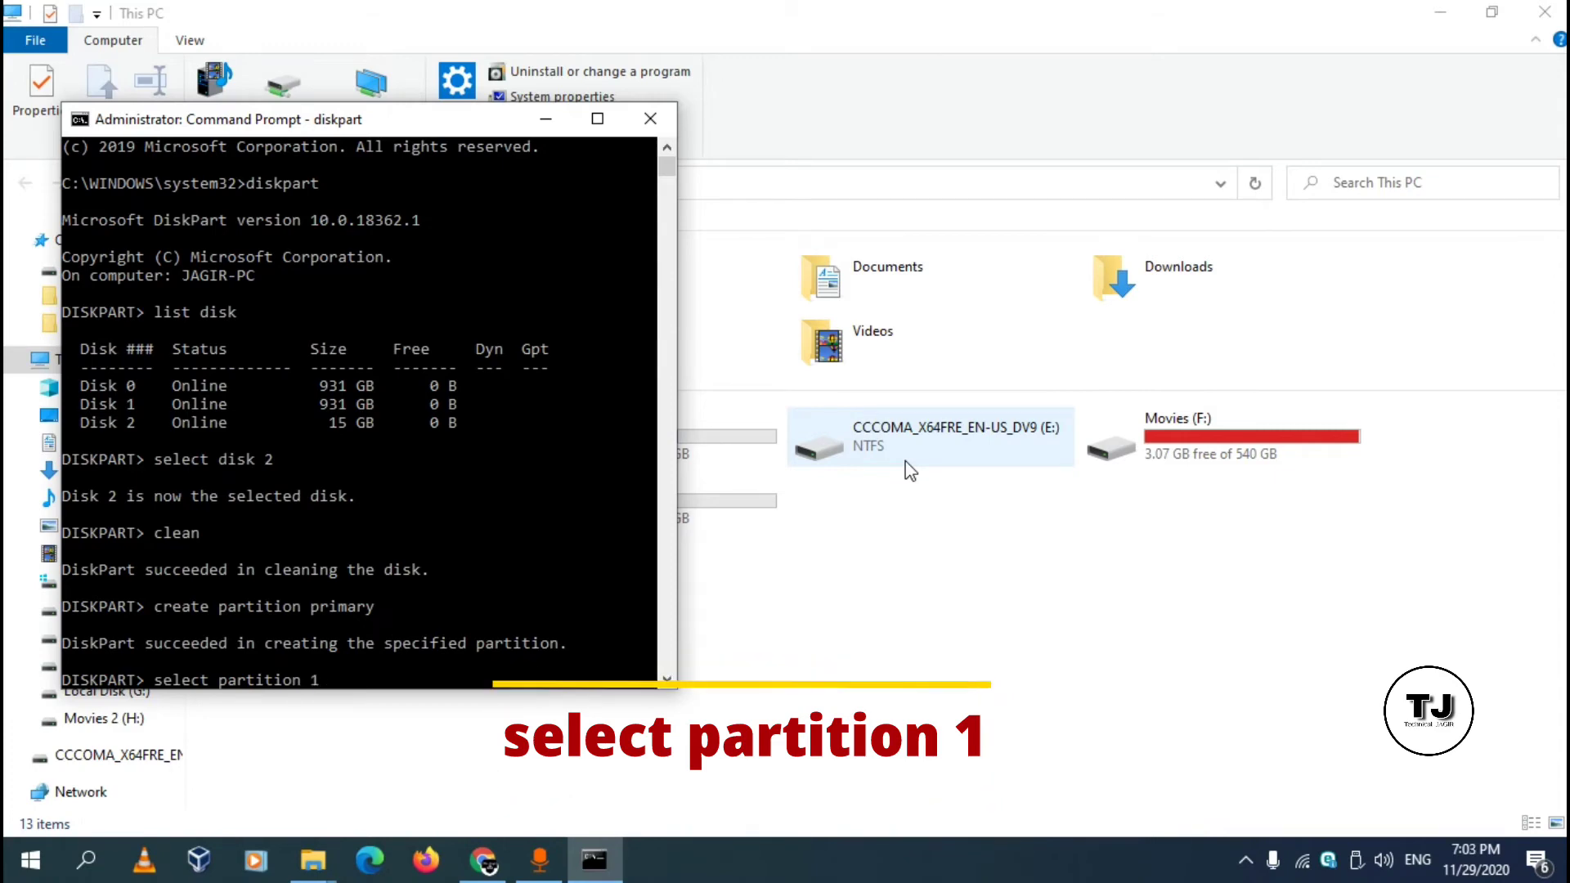
pyautogui.press('Return')
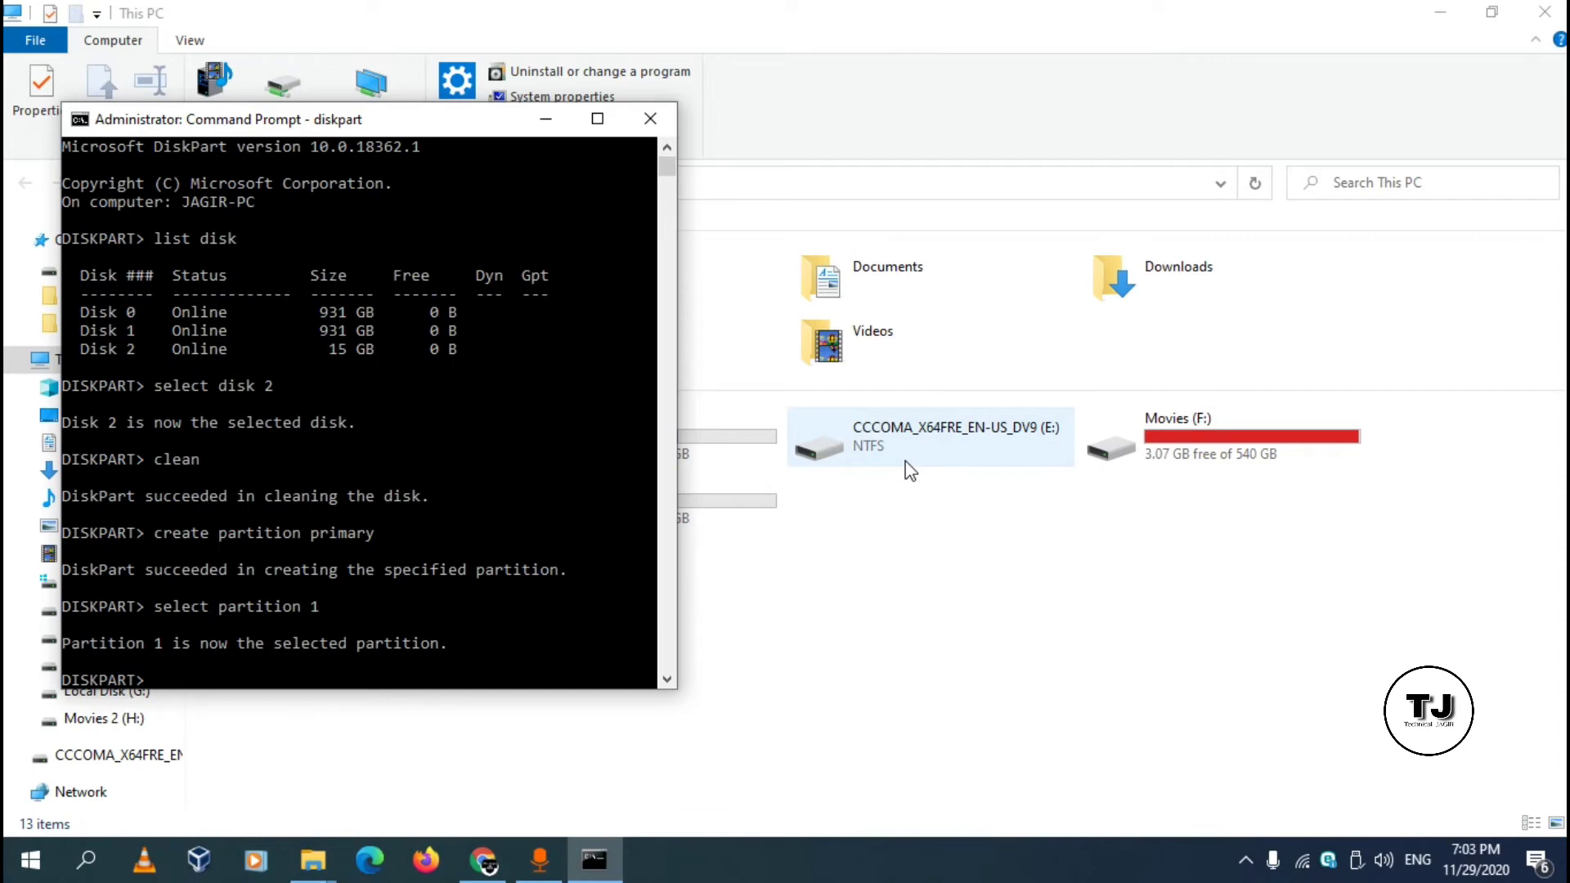
# Step: Format the selected partition with format fs=ntfs quick and mark it active
pyautogui.write('forma')
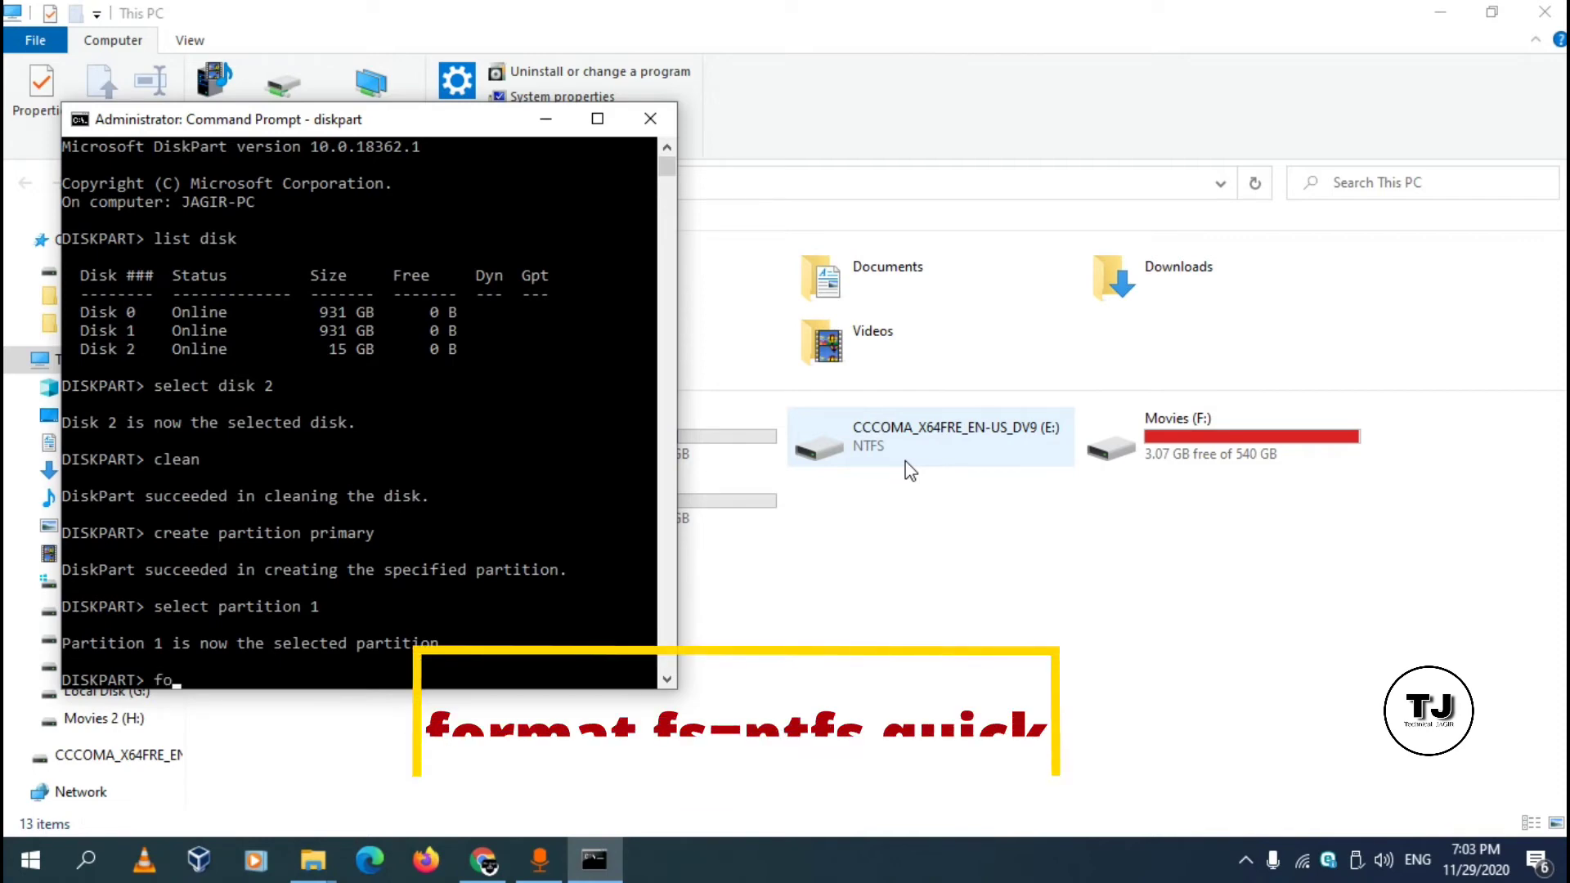
pyautogui.write('t')
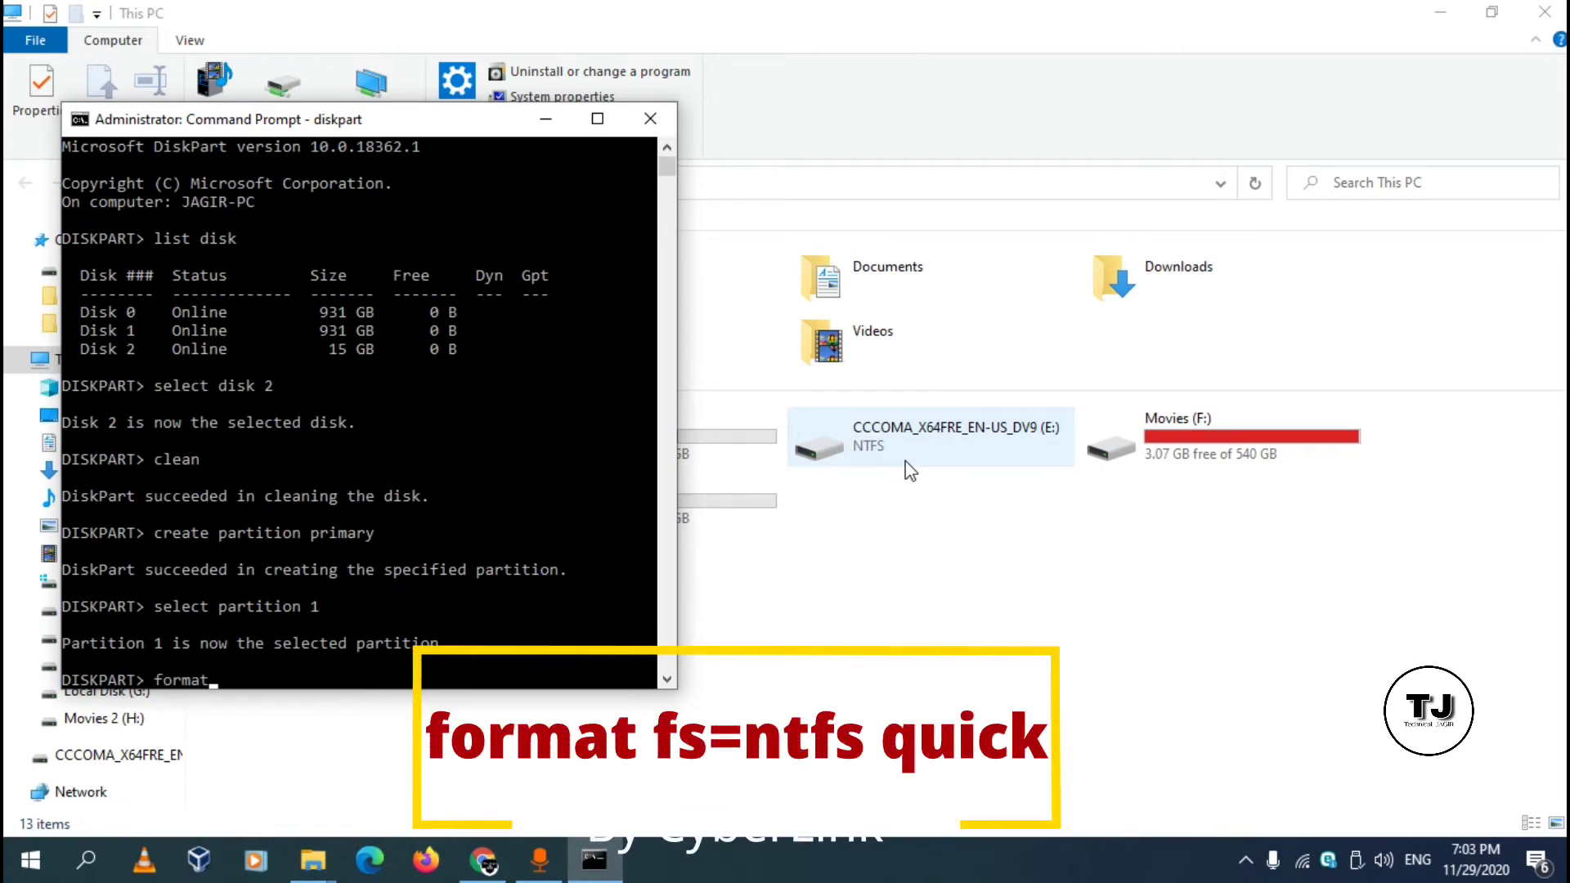
pyautogui.write(' fs')
pyautogui.write('=ntfs quick')
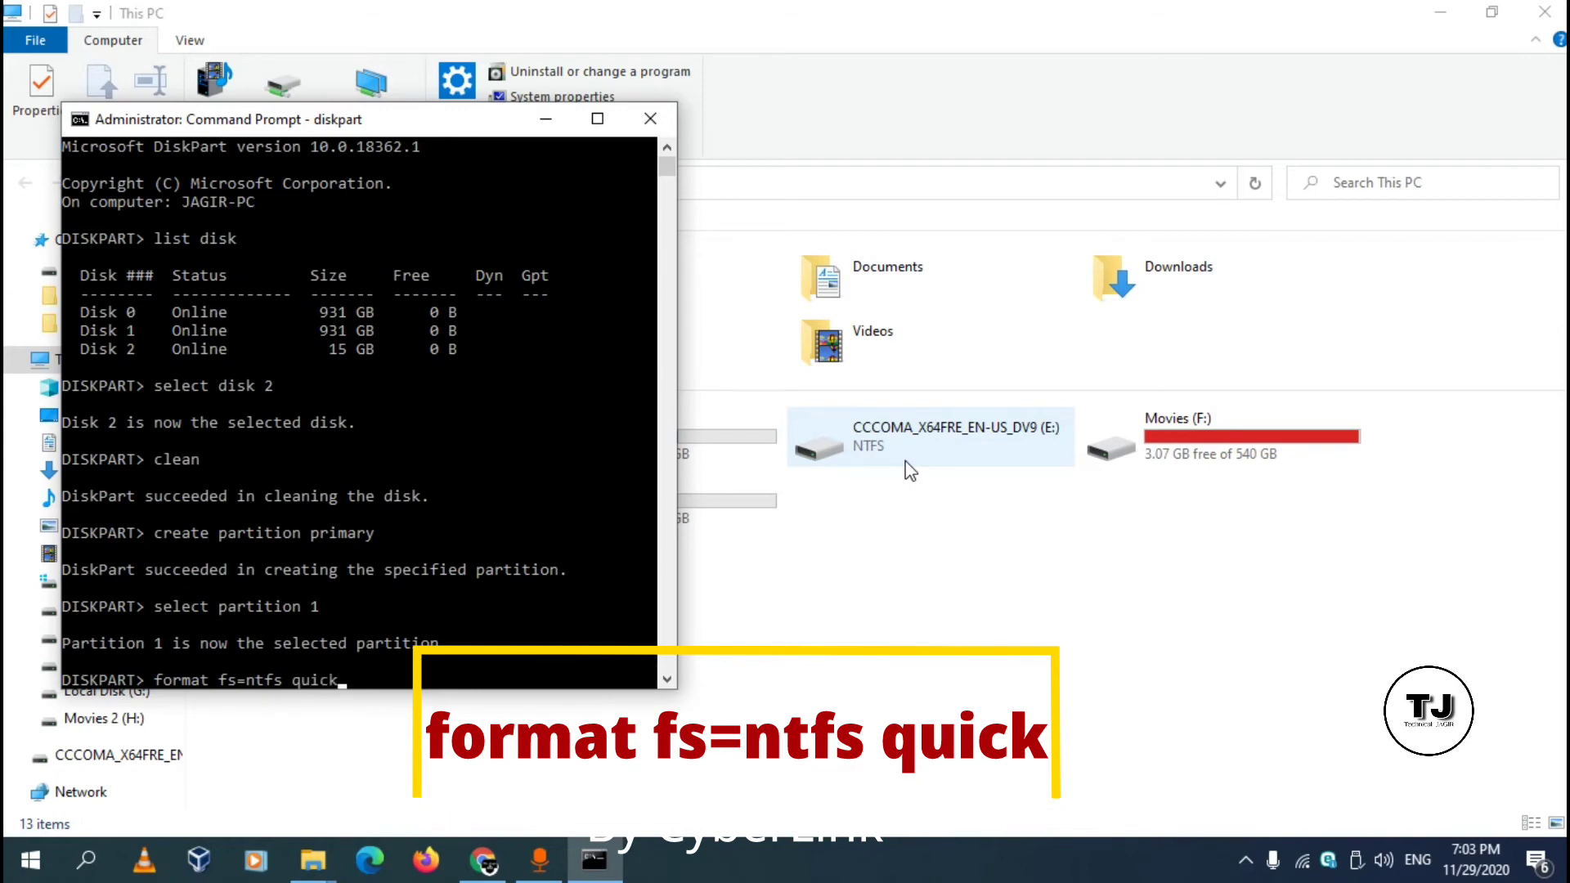
pyautogui.press('Return')
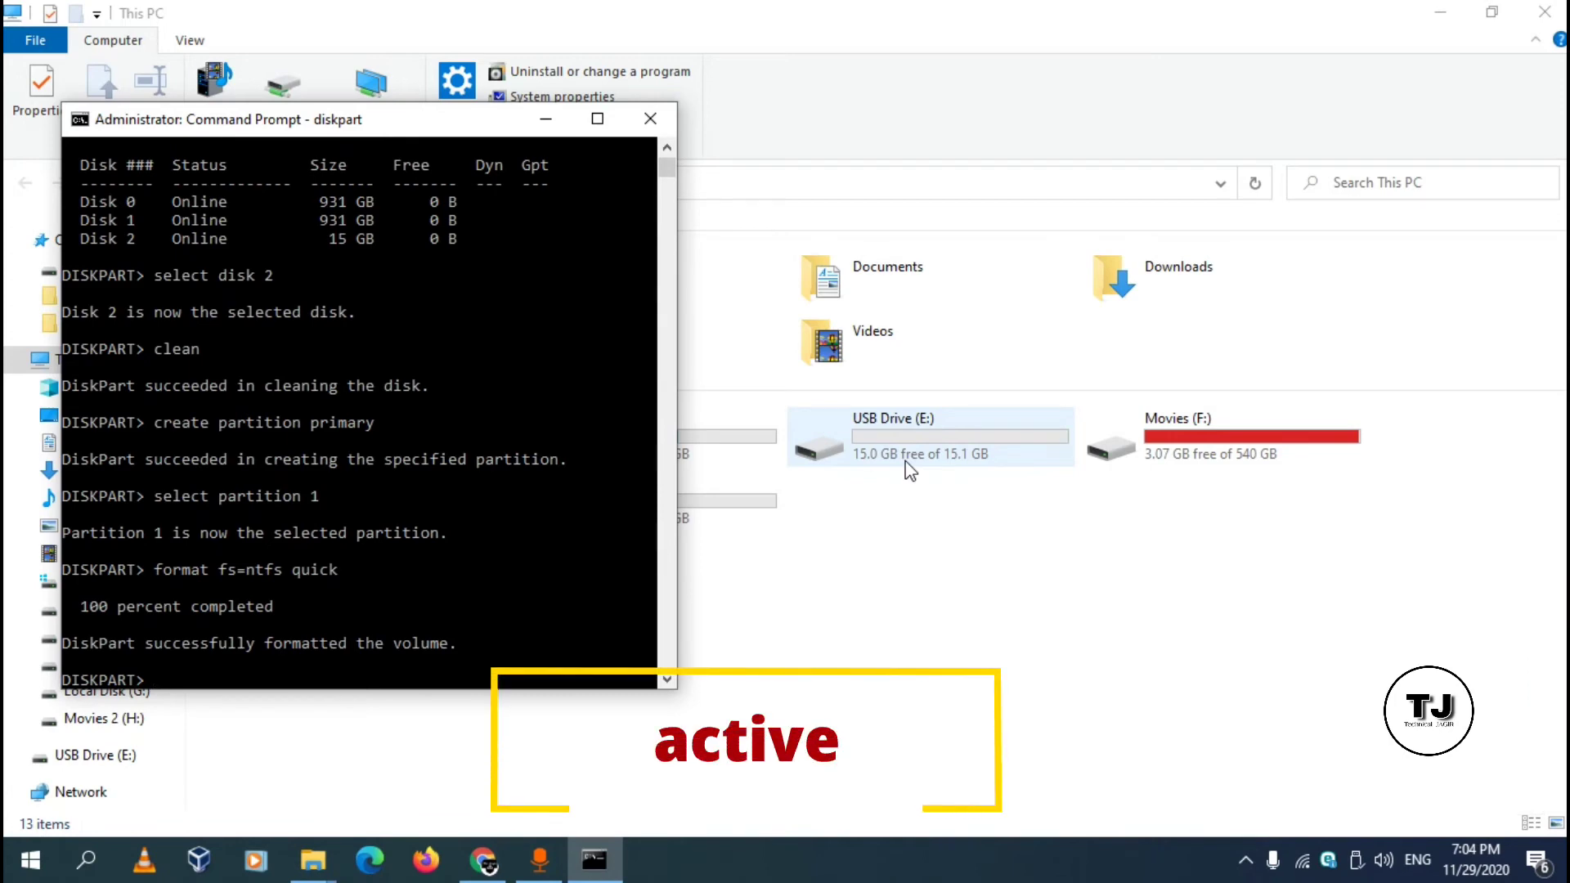
pyautogui.write('active')
pyautogui.press('Return')
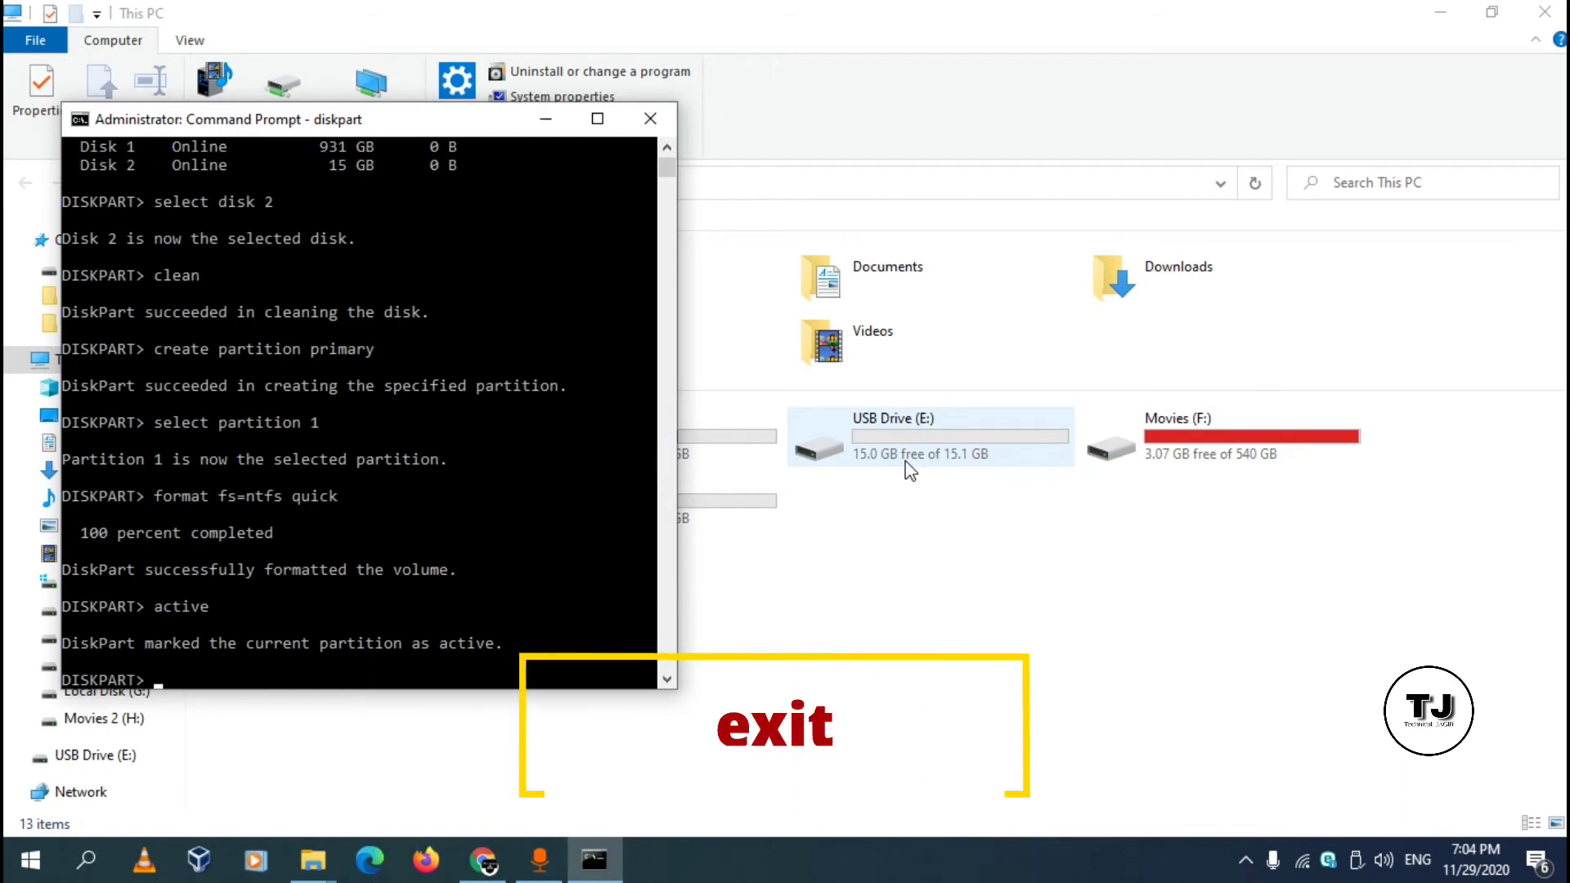
# Step: Exit DiskPart and close the Command Prompt window
pyautogui.write('exit')
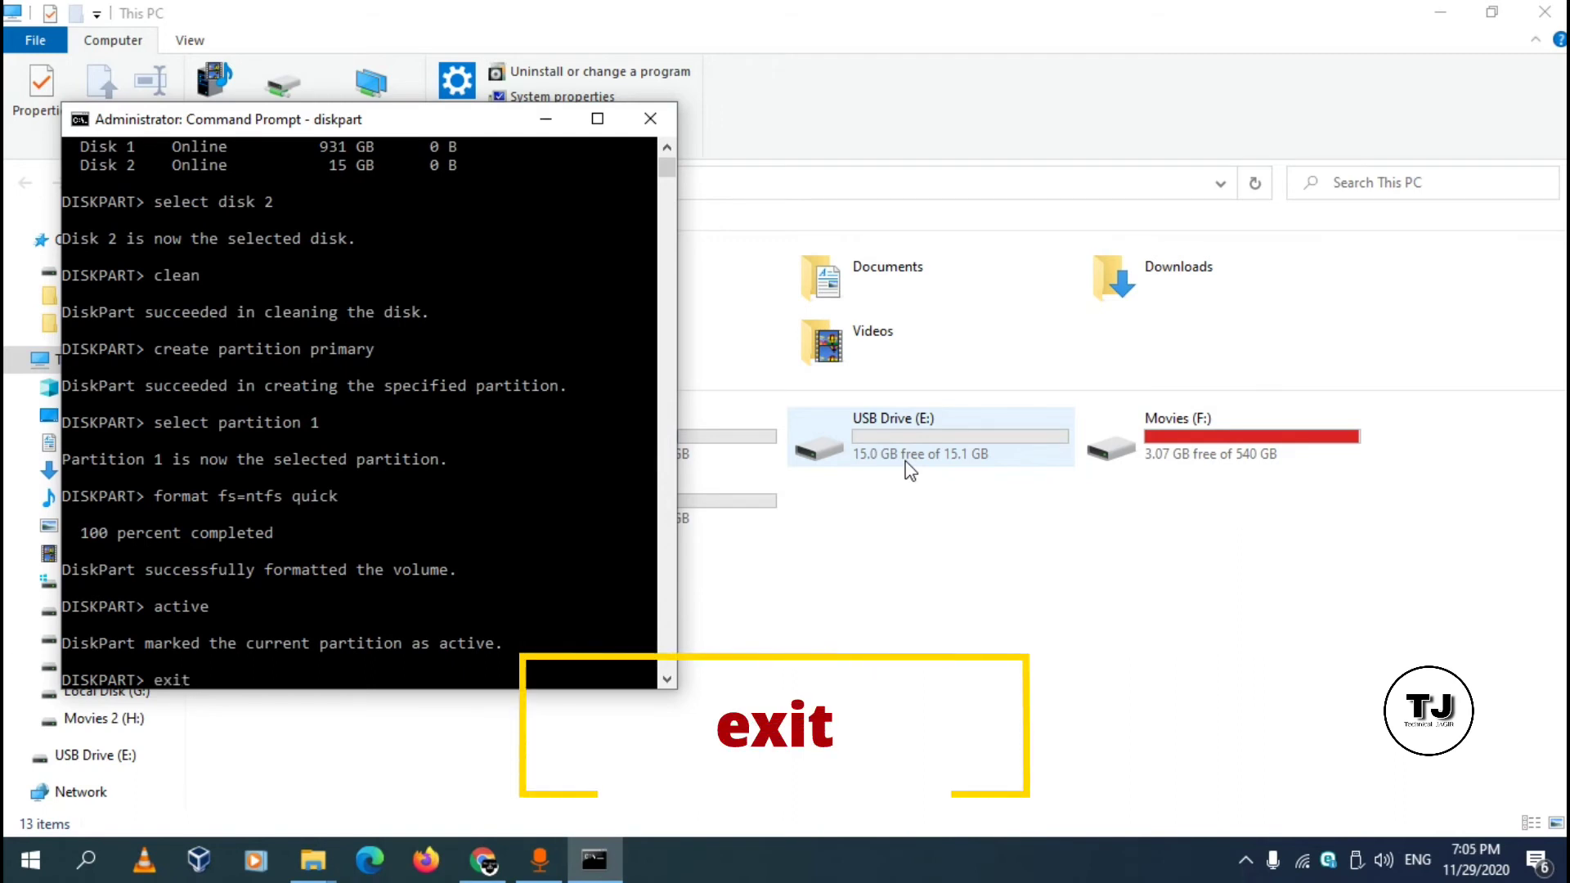
pyautogui.press('Return')
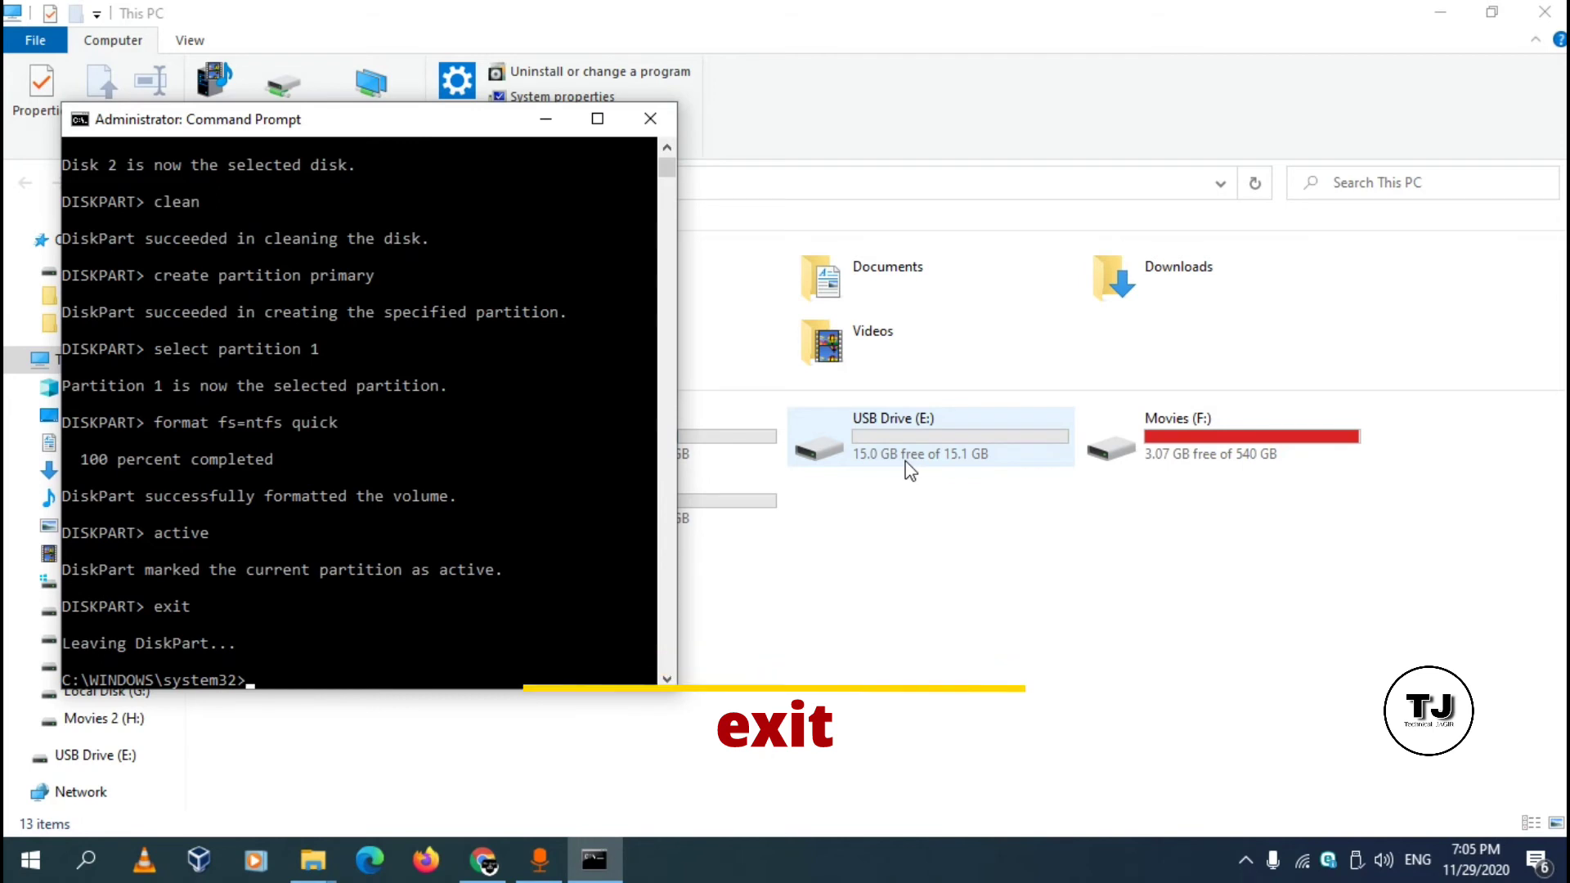
pyautogui.click(649, 123)
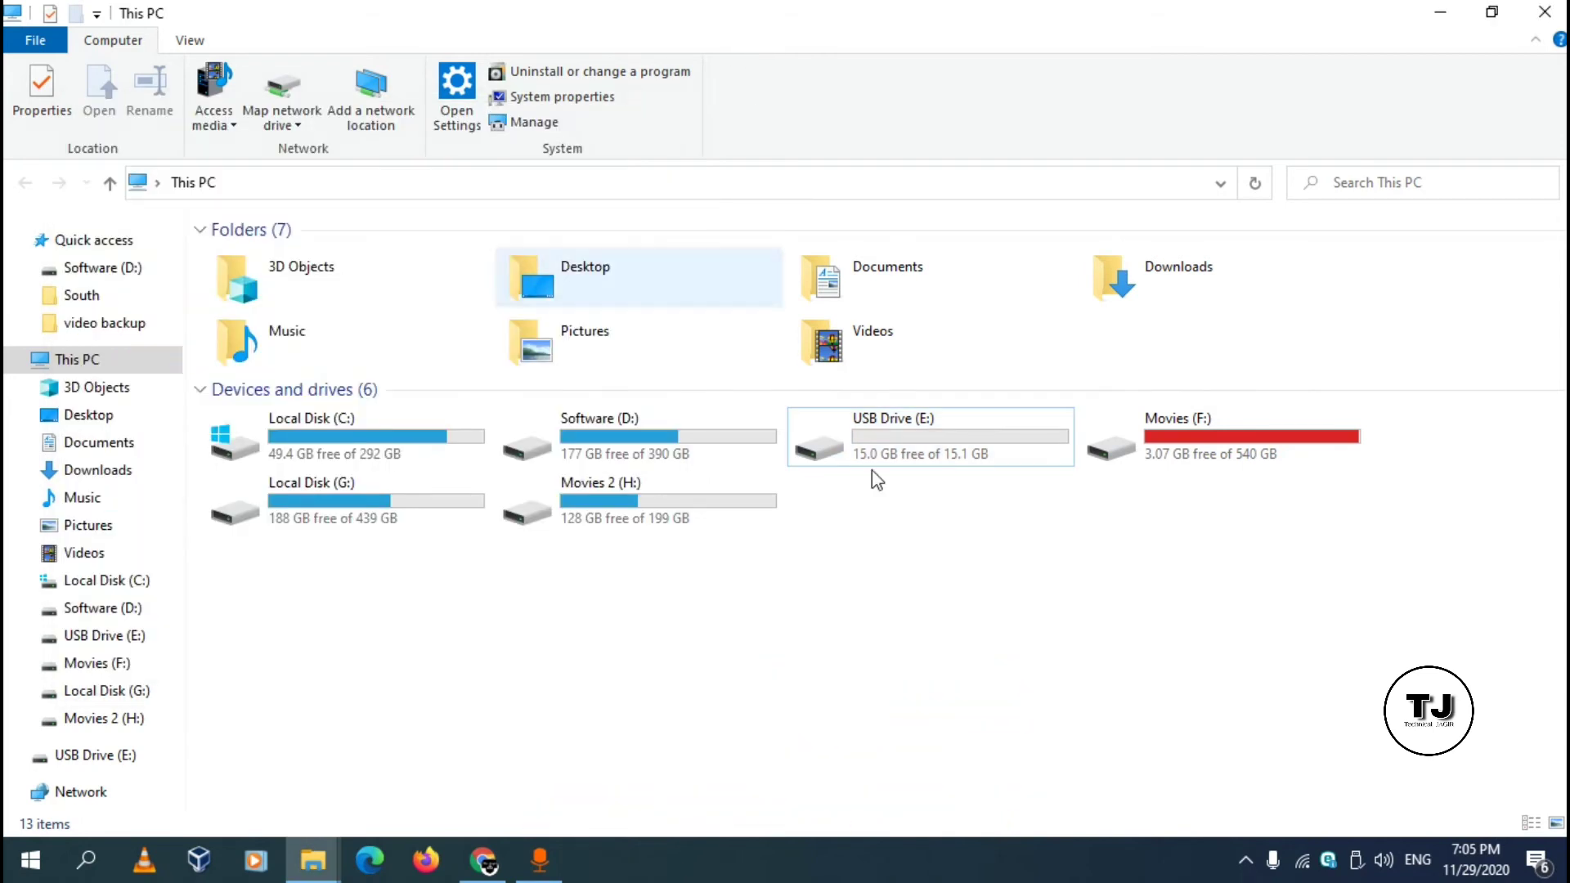
# Step: Extract Win10_1709_English_x64.iso from the oprating System folder on Local Disk (G:) into a folder named Win10_1709_English_x64
pyautogui.click(871, 458)
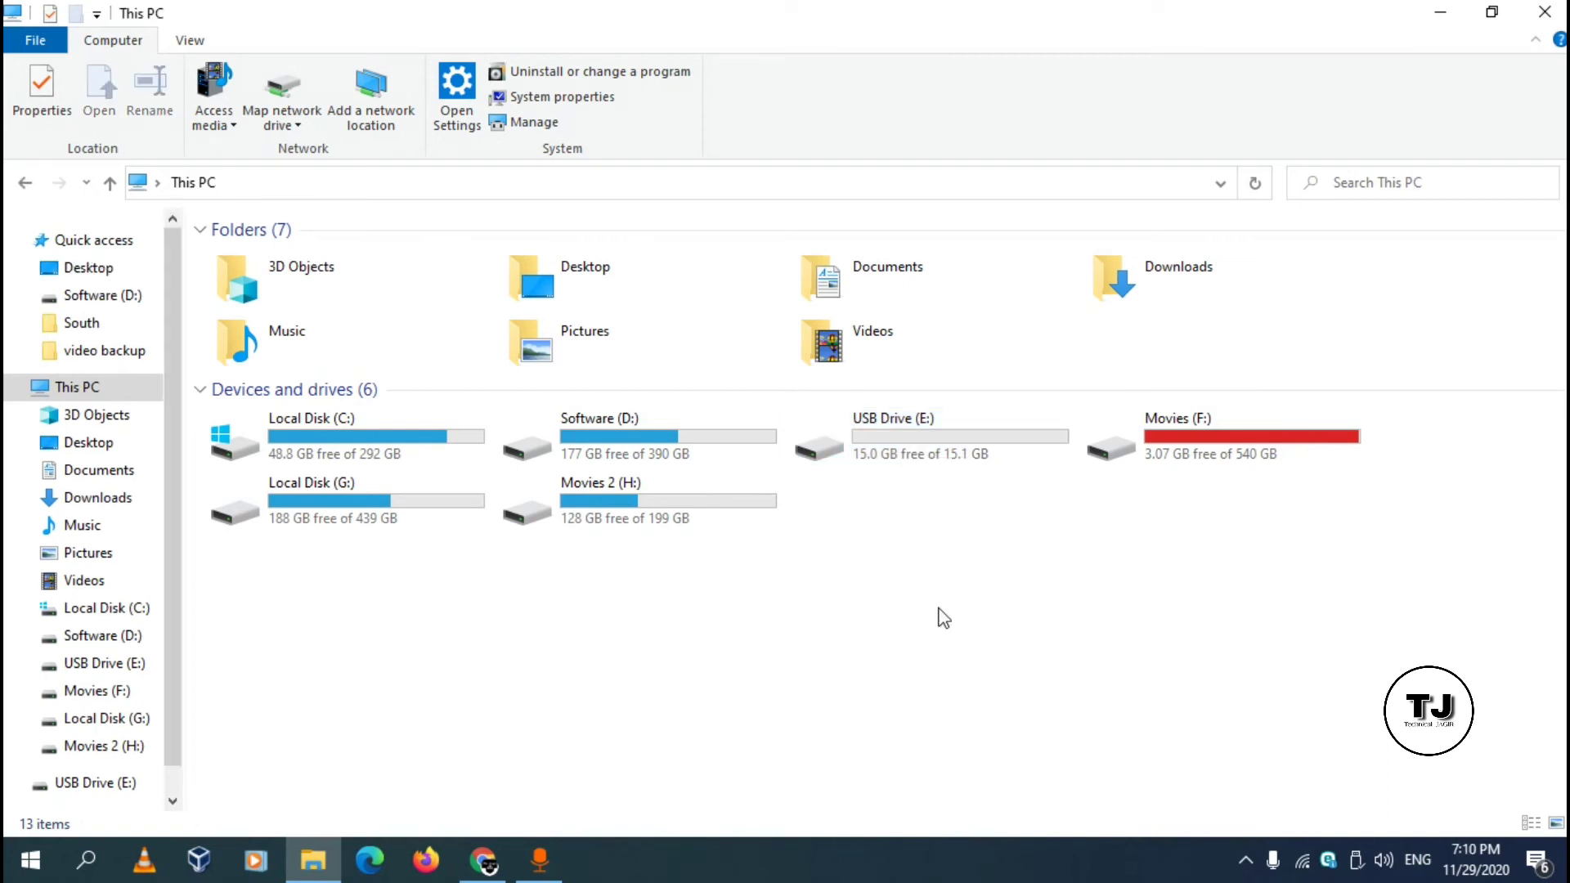
pyautogui.doubleClick(383, 516)
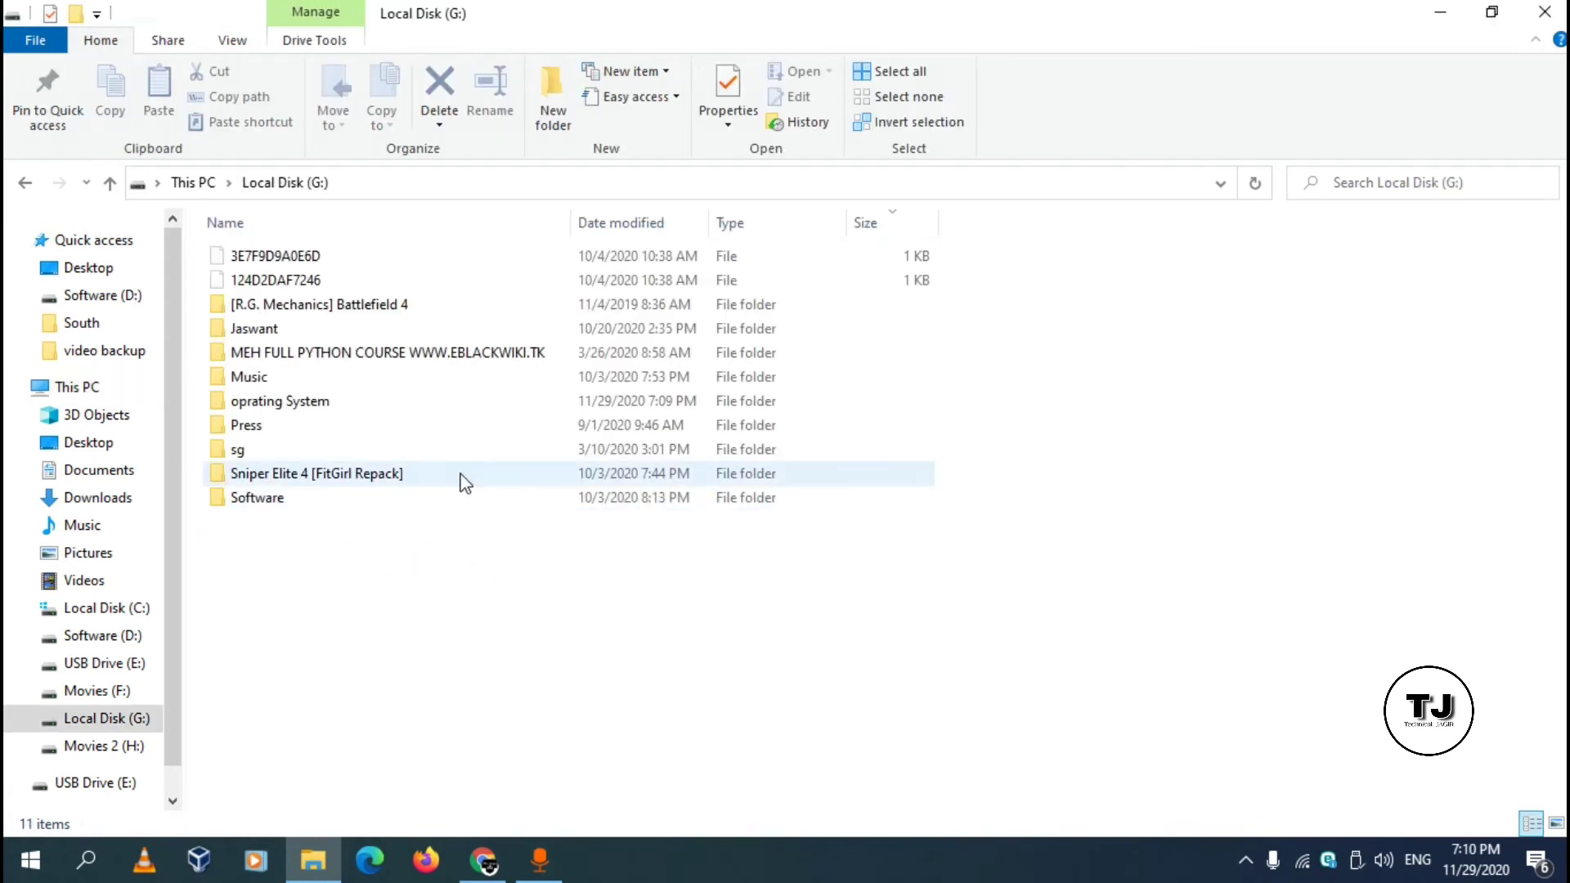
pyautogui.doubleClick(340, 402)
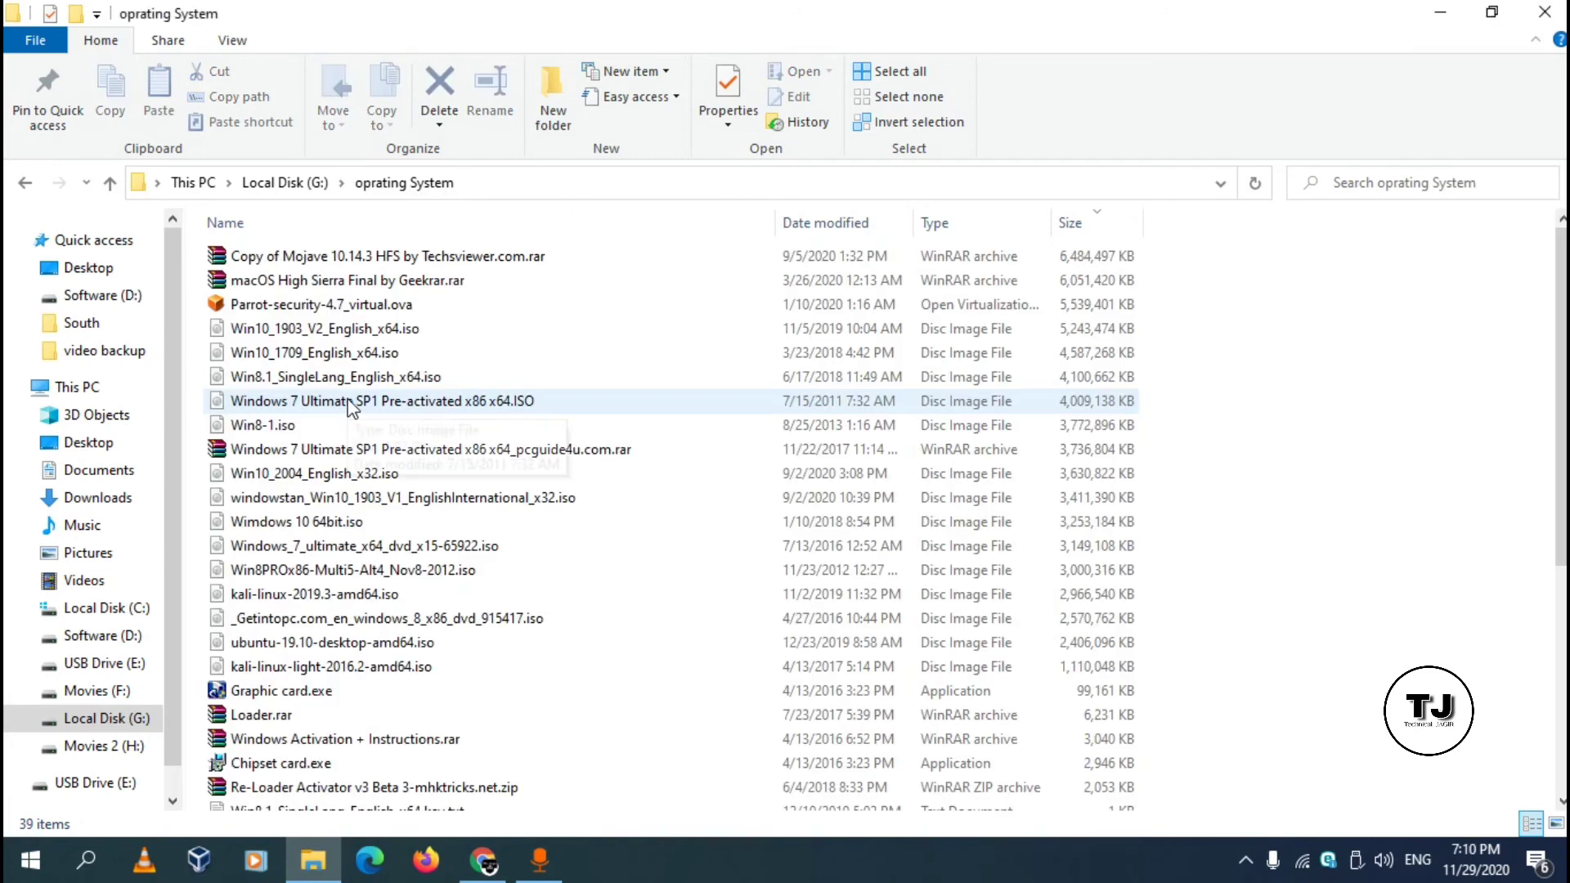
pyautogui.click(317, 357)
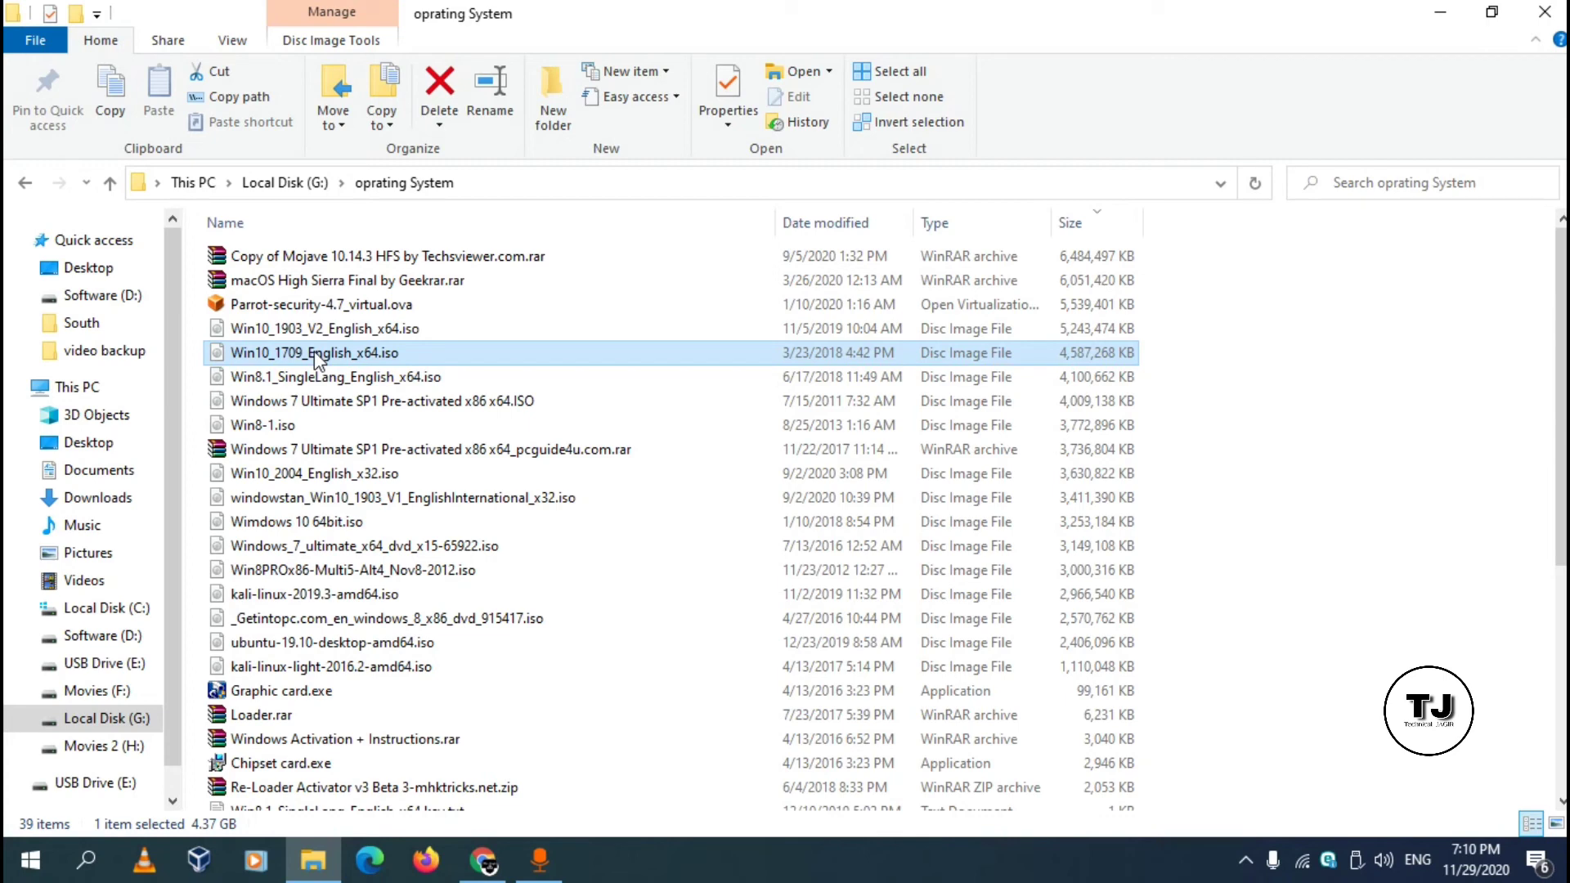
pyautogui.rightClick(315, 360)
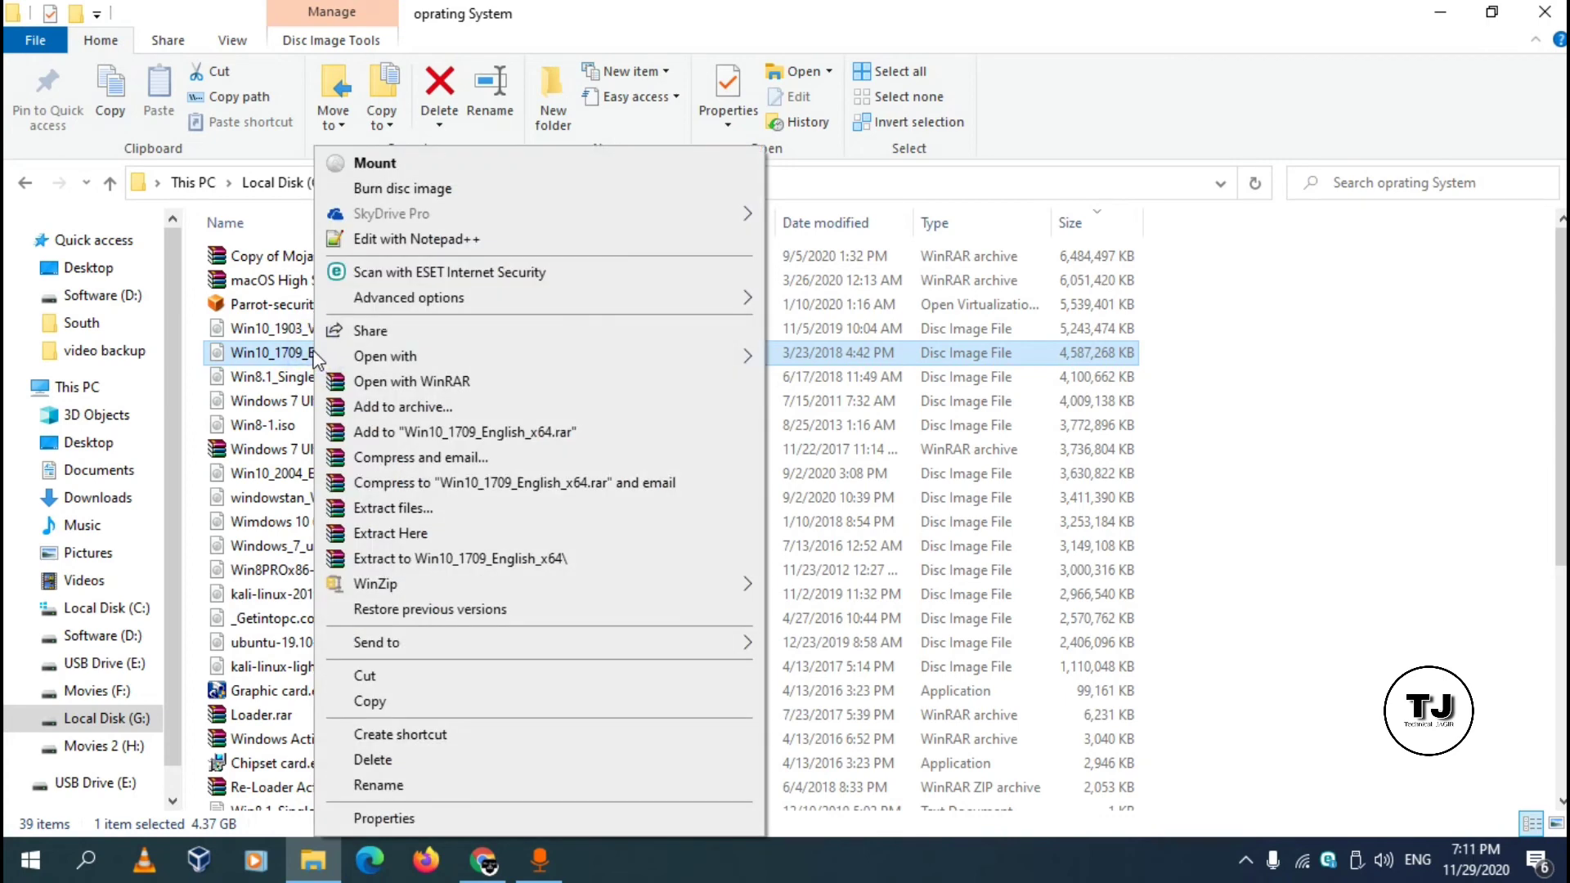
pyautogui.click(487, 560)
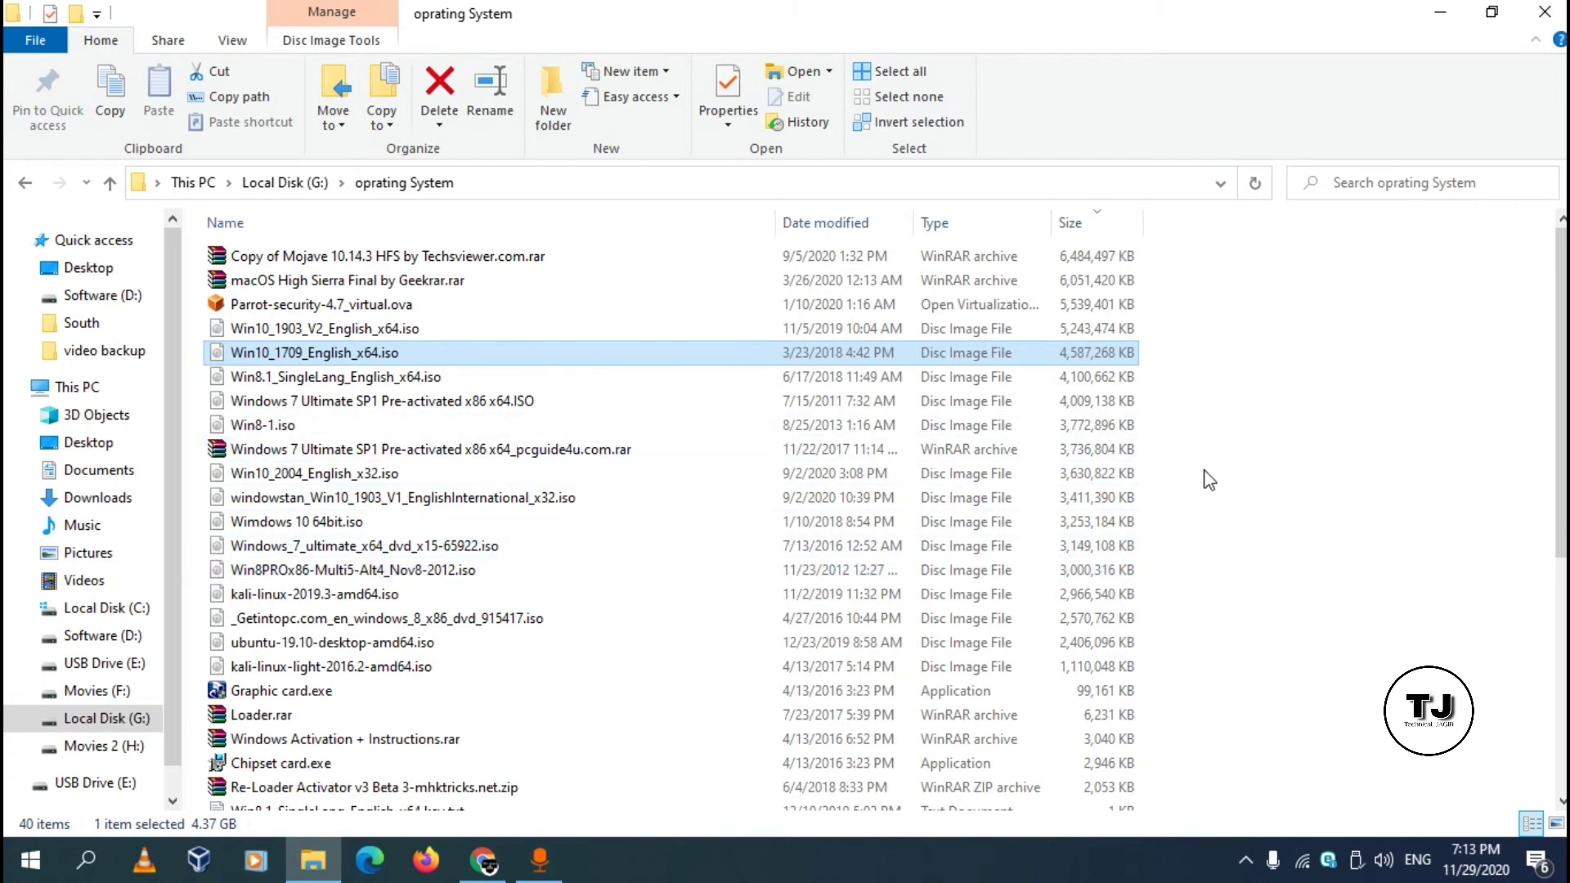
# Step: Open the extracted Win10_1709_English_x64 folder and copy all of its files and folders
pyautogui.click(1258, 468)
pyautogui.scroll(-3, 1162, 491)
pyautogui.doubleClick(405, 538)
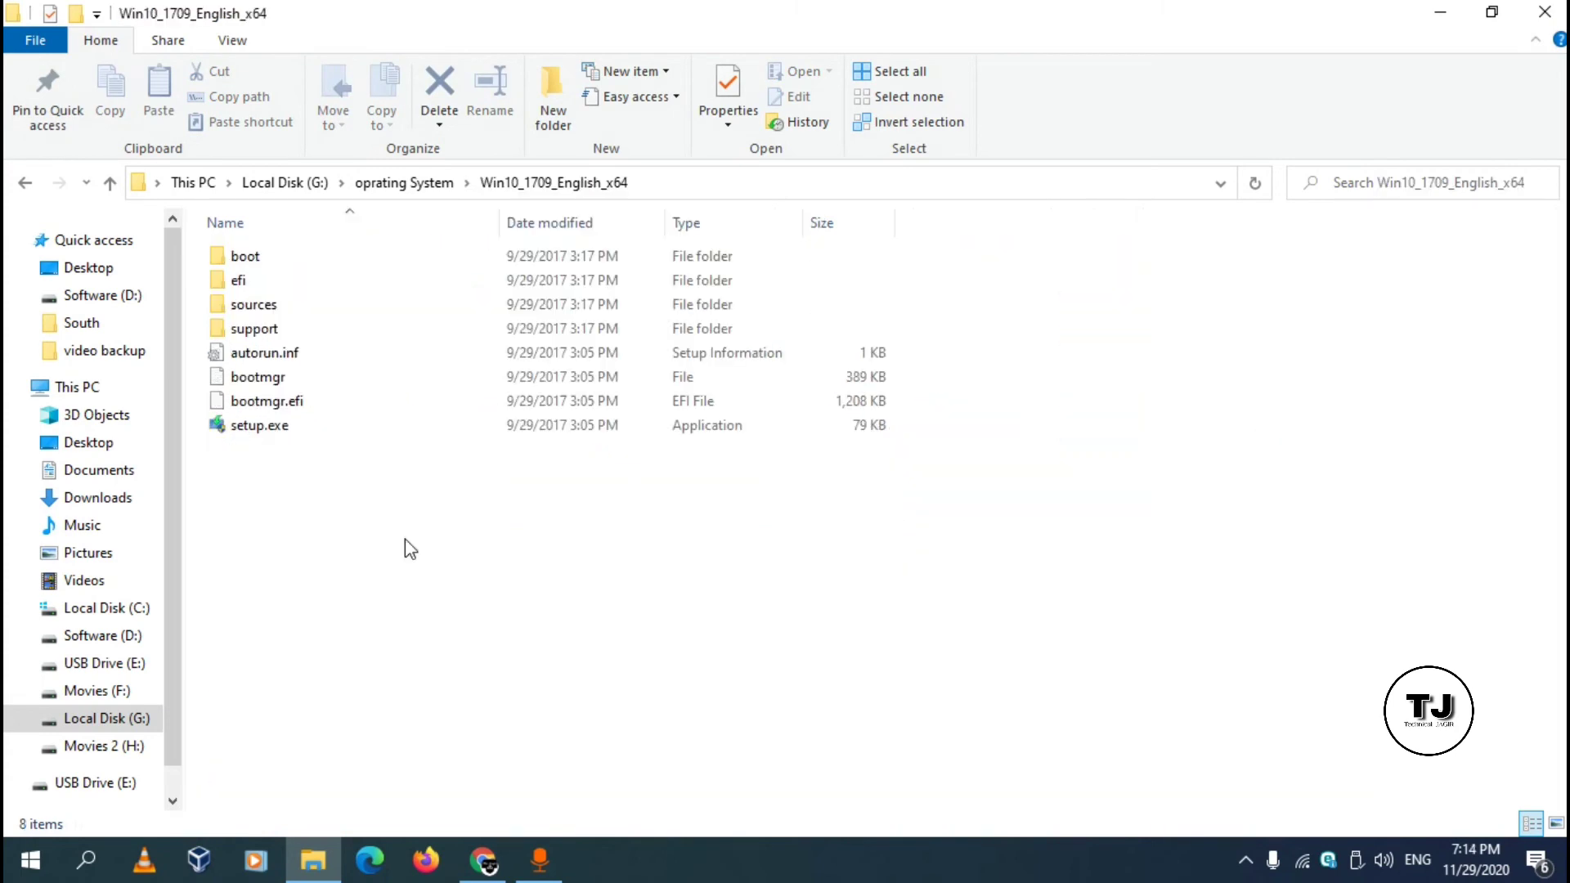
pyautogui.hotkey('ctrl', 'a')
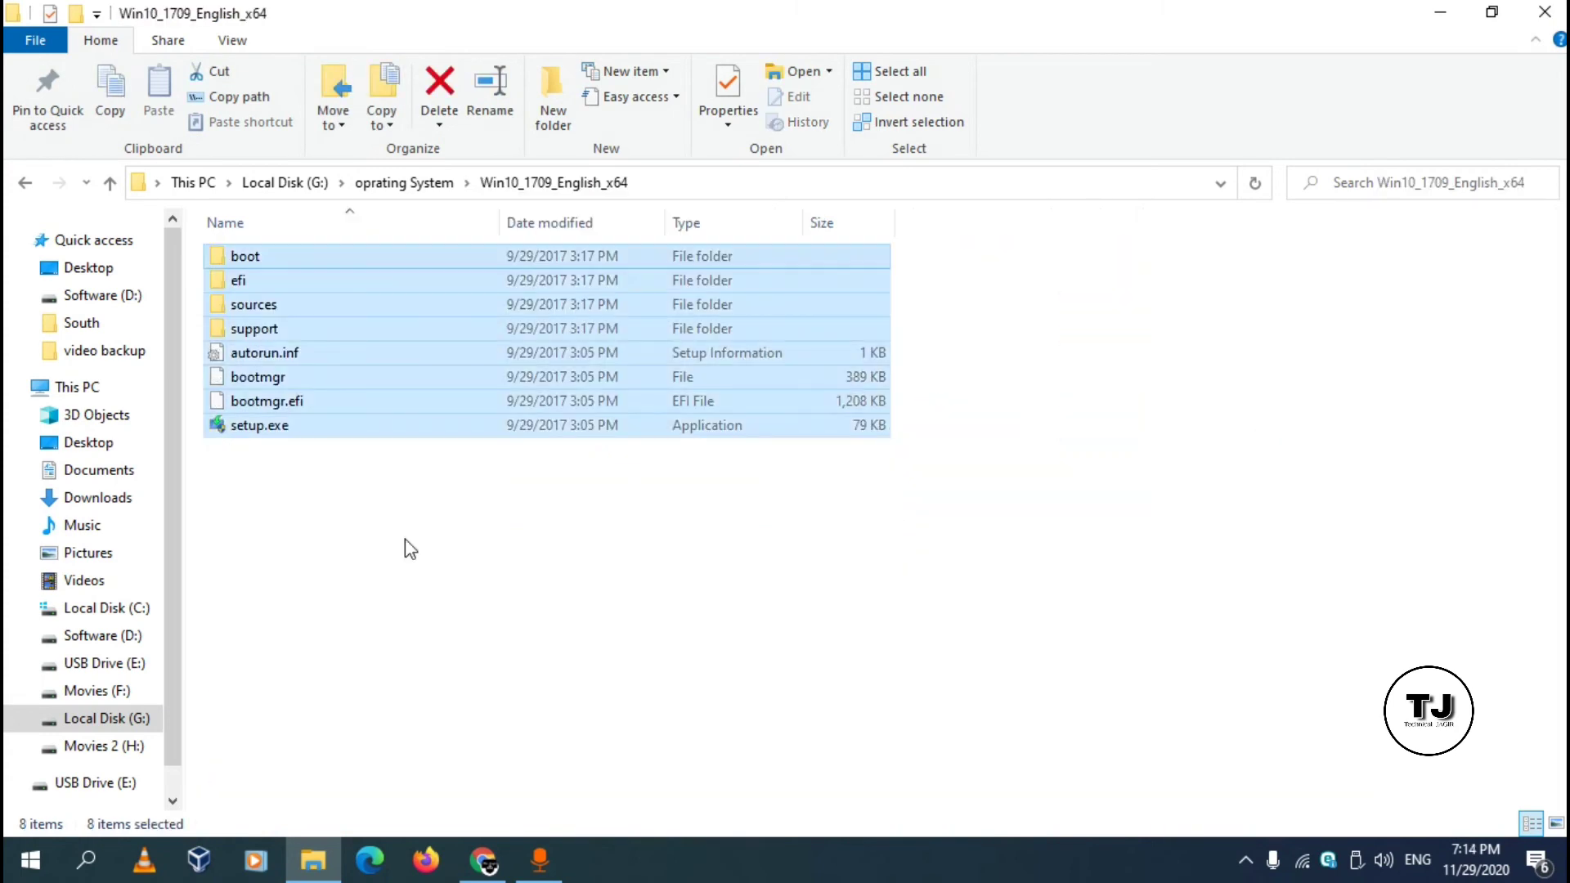
pyautogui.moveTo(390, 525); pyautogui.dragTo(340, 263)
pyautogui.rightClick(371, 302)
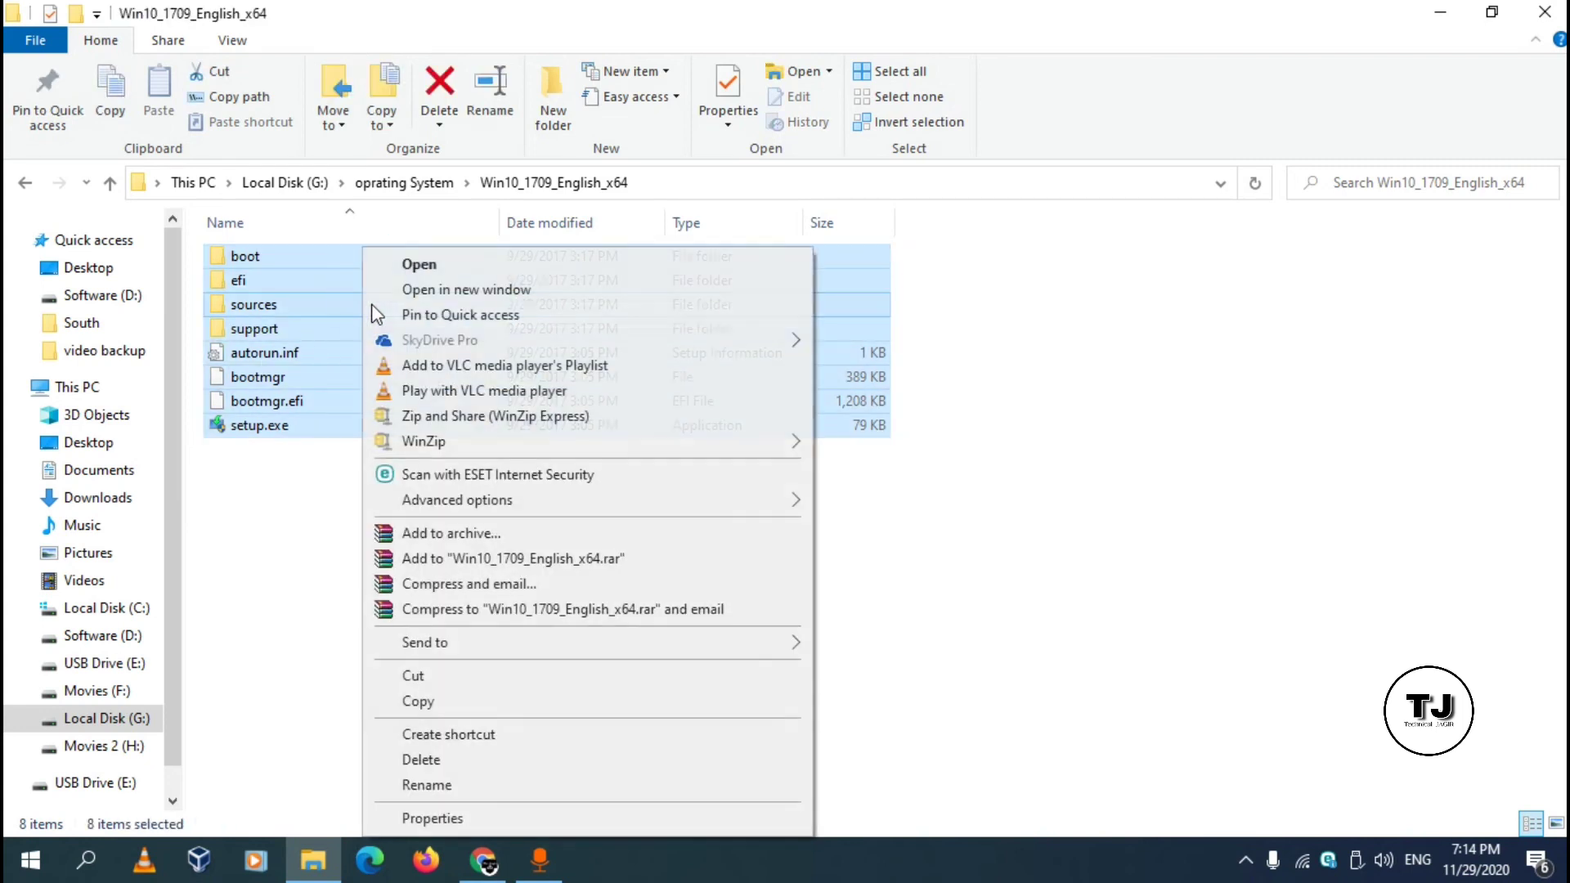
pyautogui.click(452, 705)
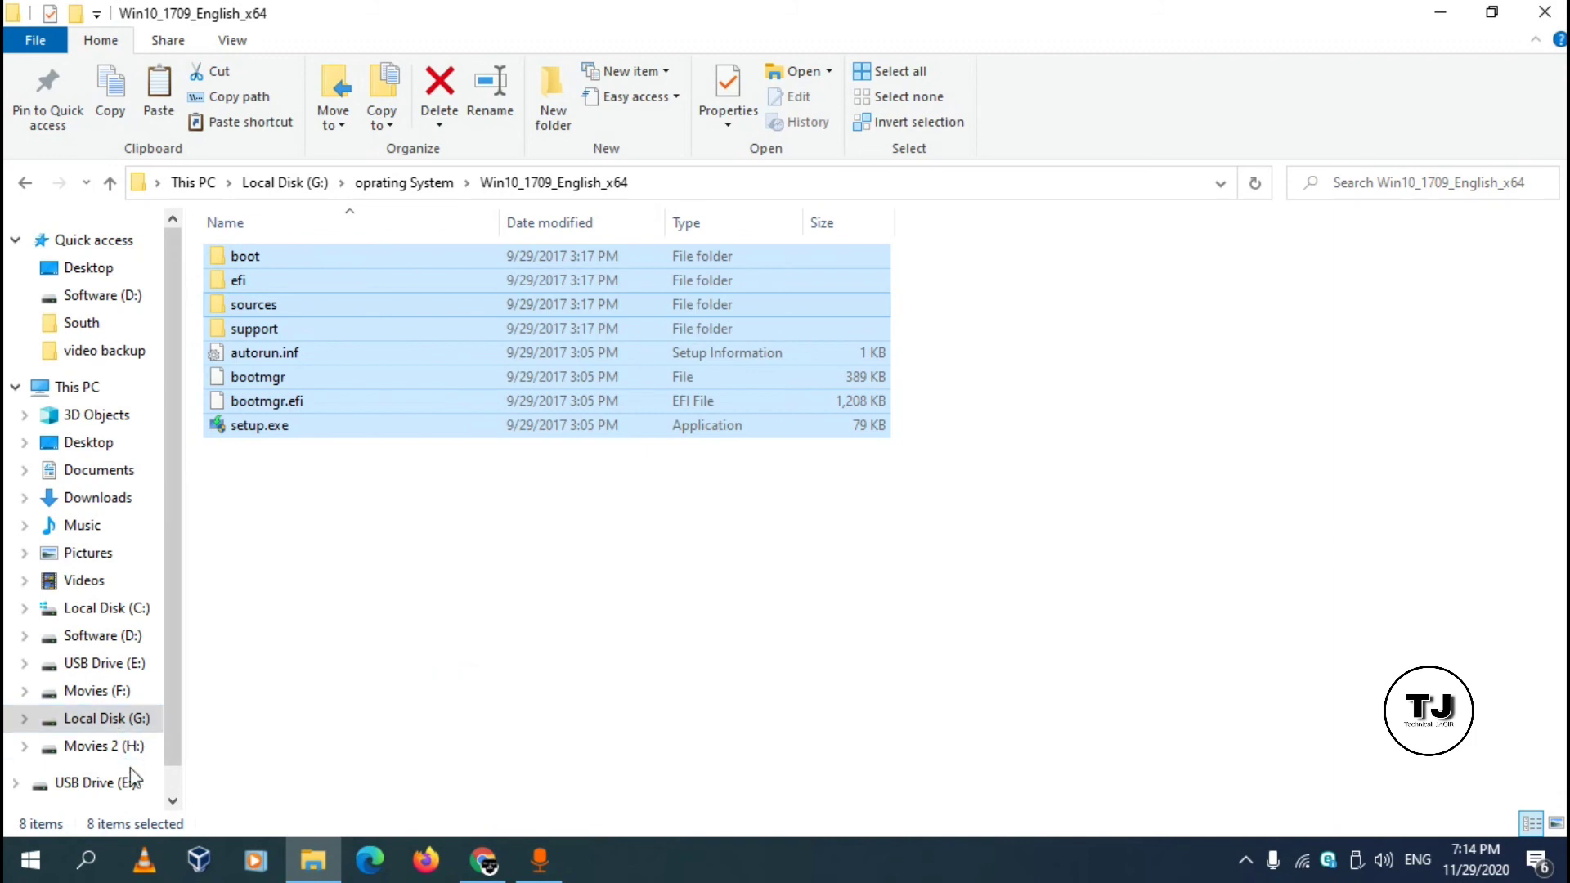
# Step: Paste the copied Windows setup files into the root of USB Drive (E:)
pyautogui.scroll(-1, 180, 579)
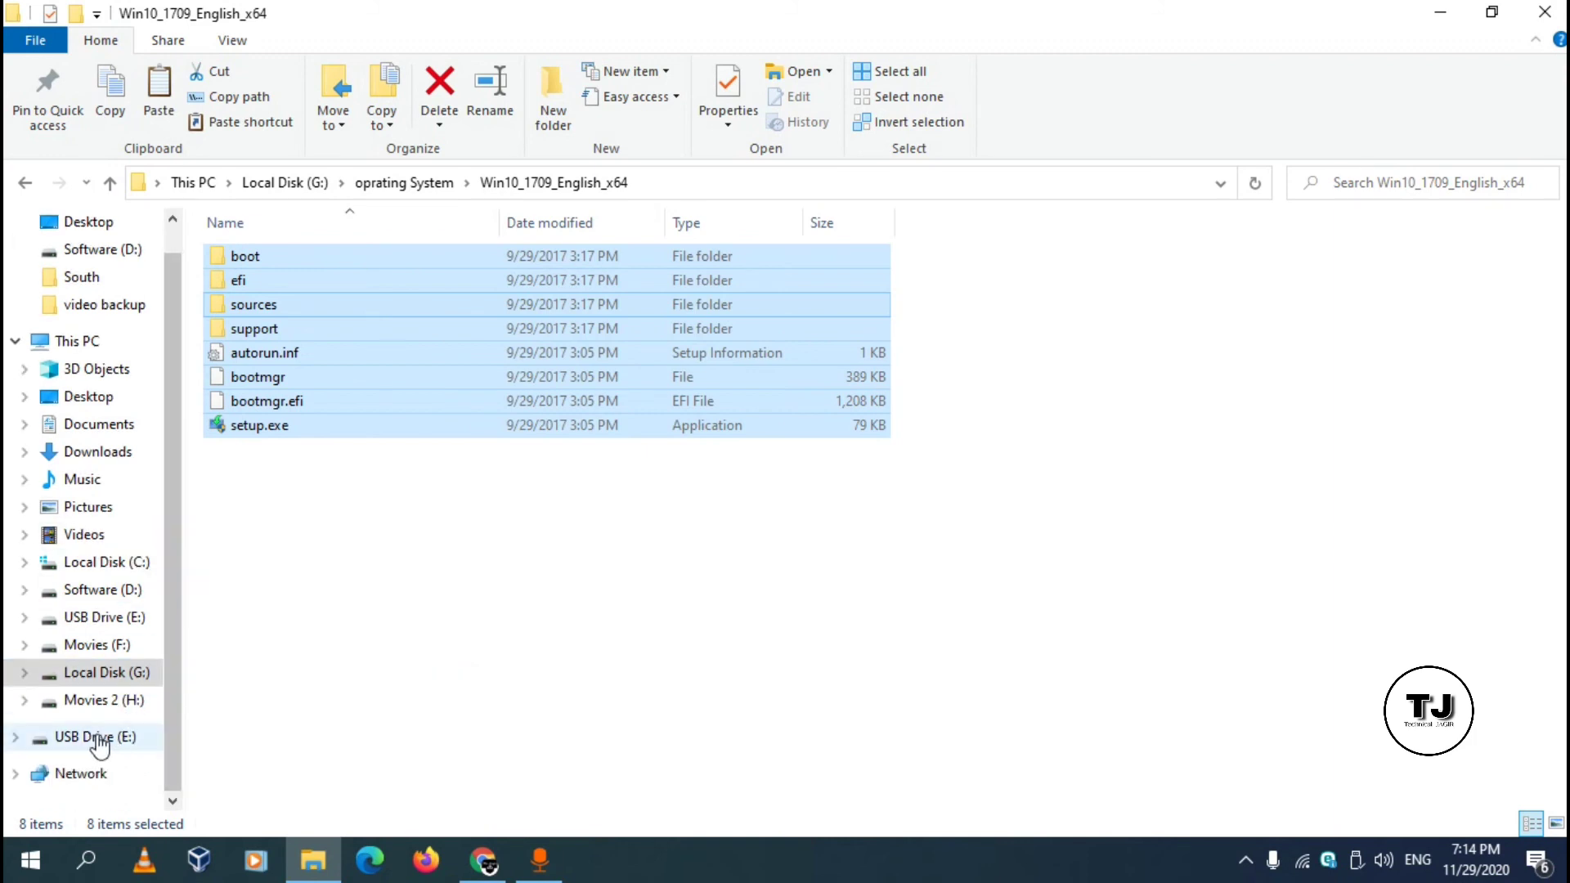
pyautogui.click(67, 343)
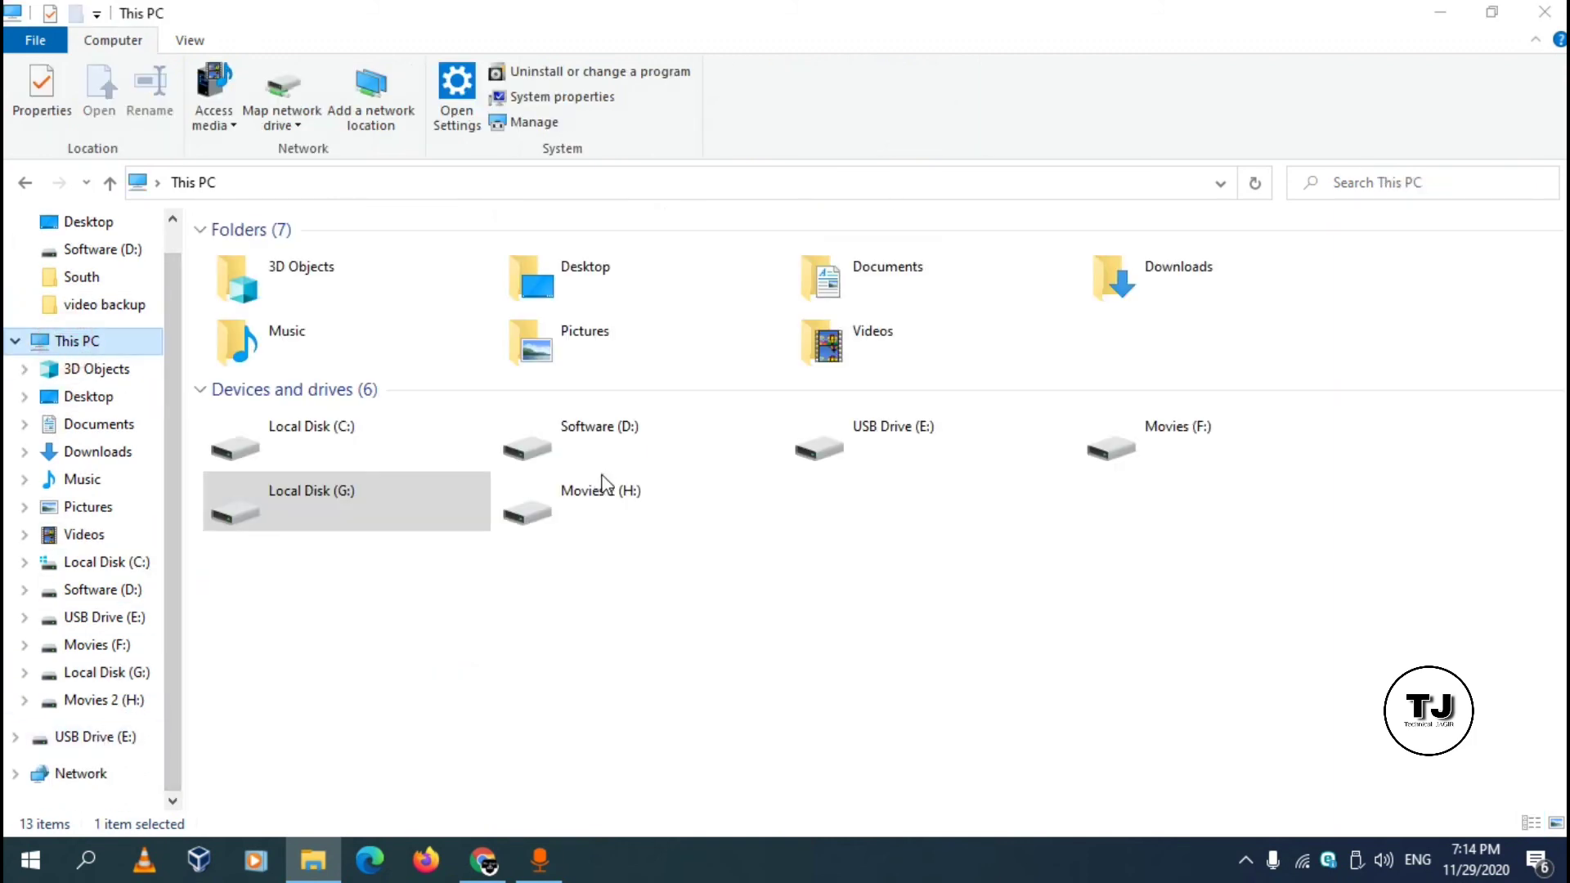
pyautogui.click(946, 435)
pyautogui.doubleClick(947, 434)
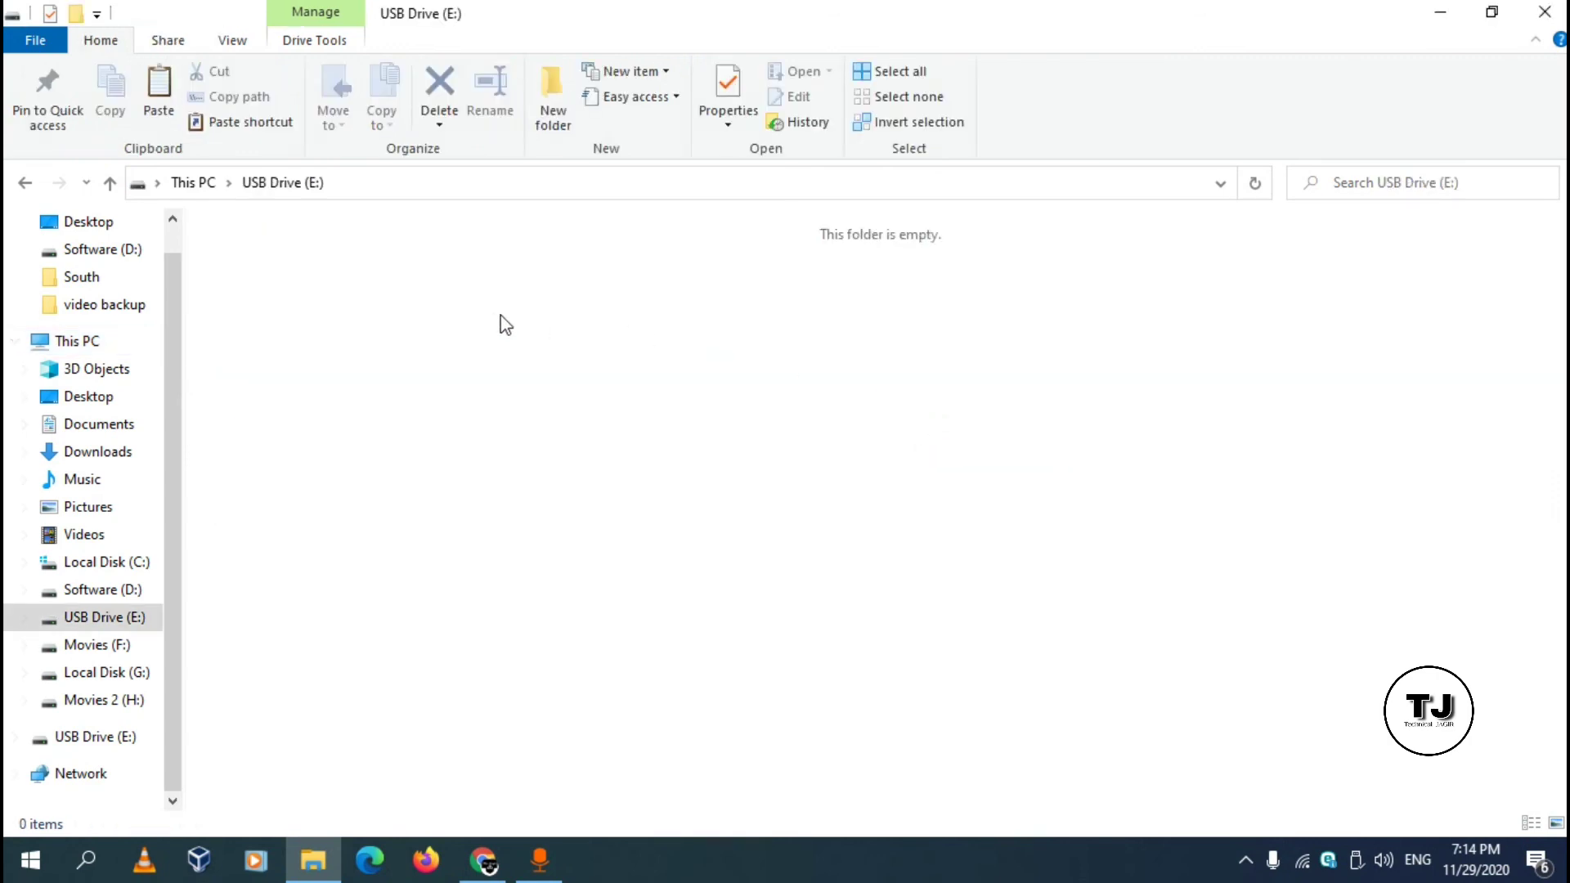
pyautogui.rightClick(503, 291)
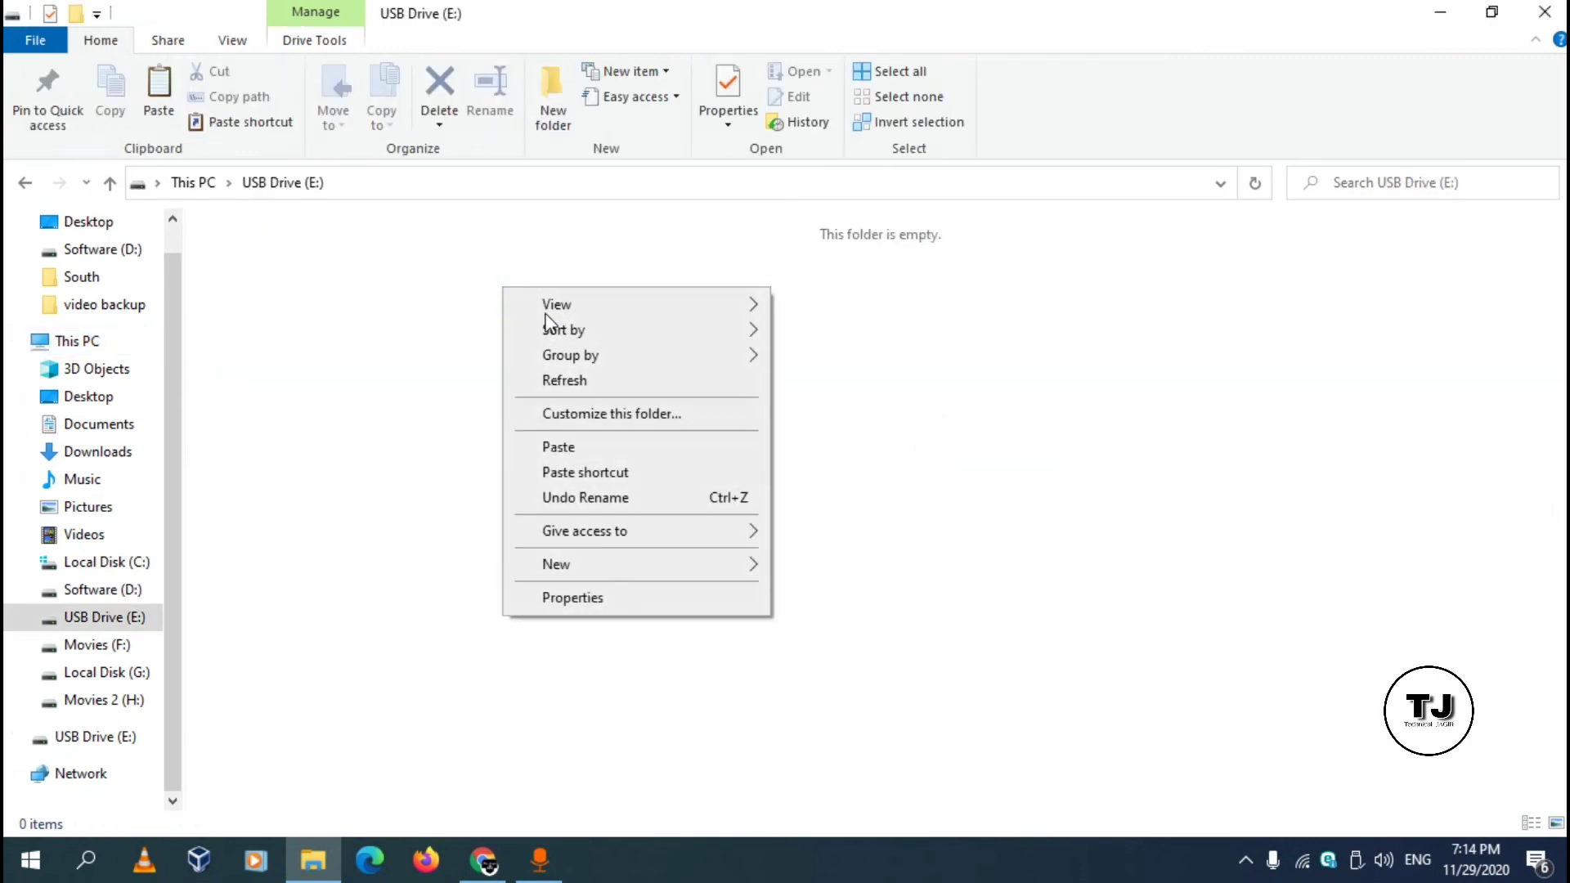
pyautogui.click(619, 450)
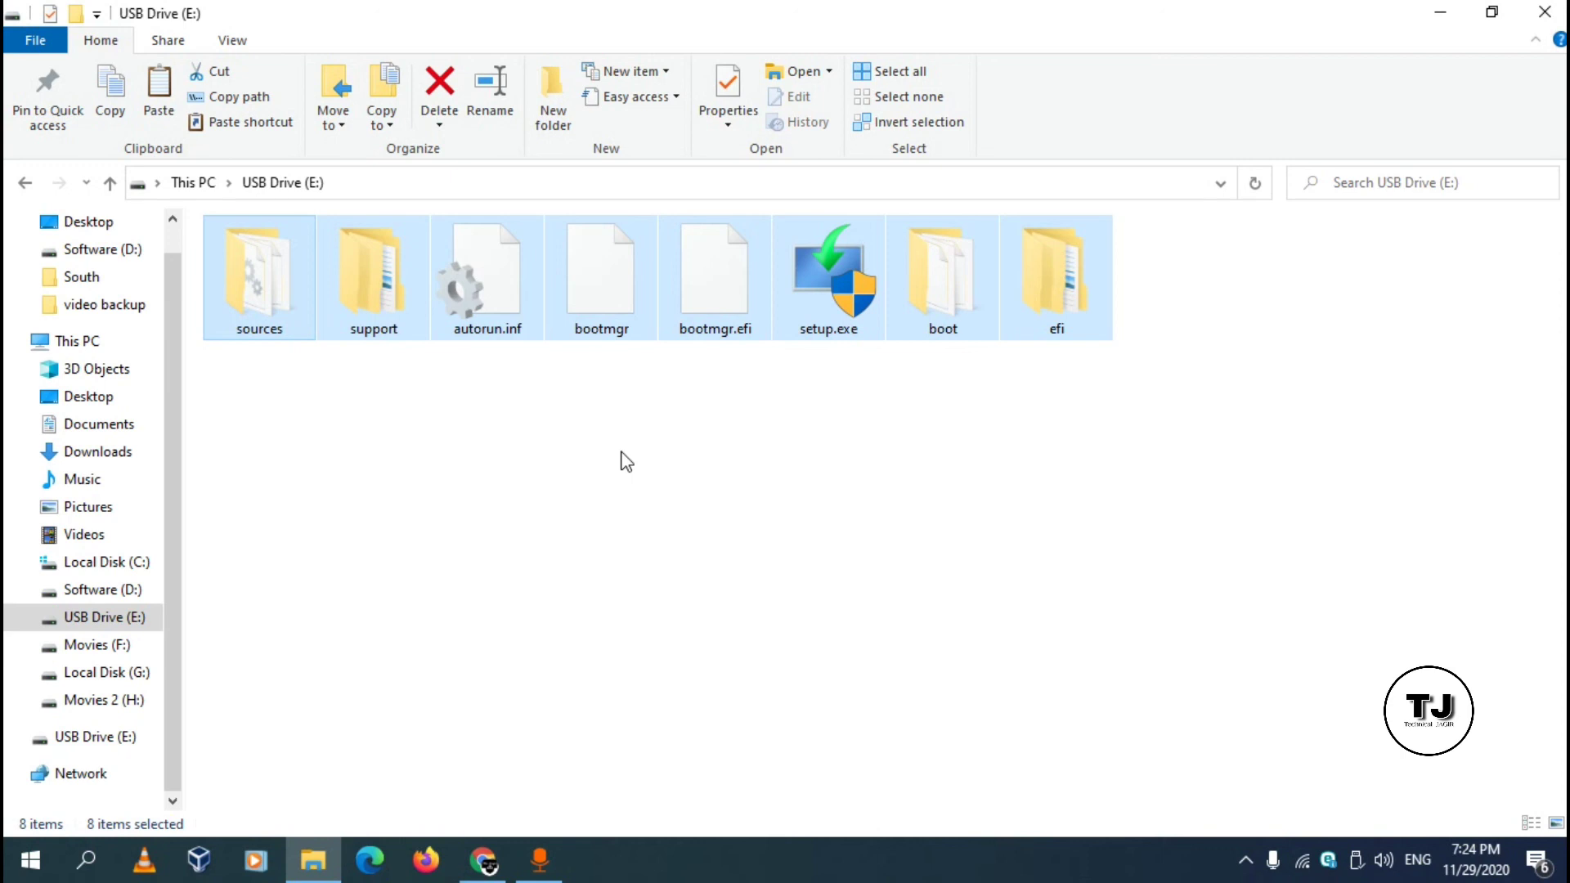
# Step: Return to This PC to check the used space on USB Drive (E:)
pyautogui.click(110, 401)
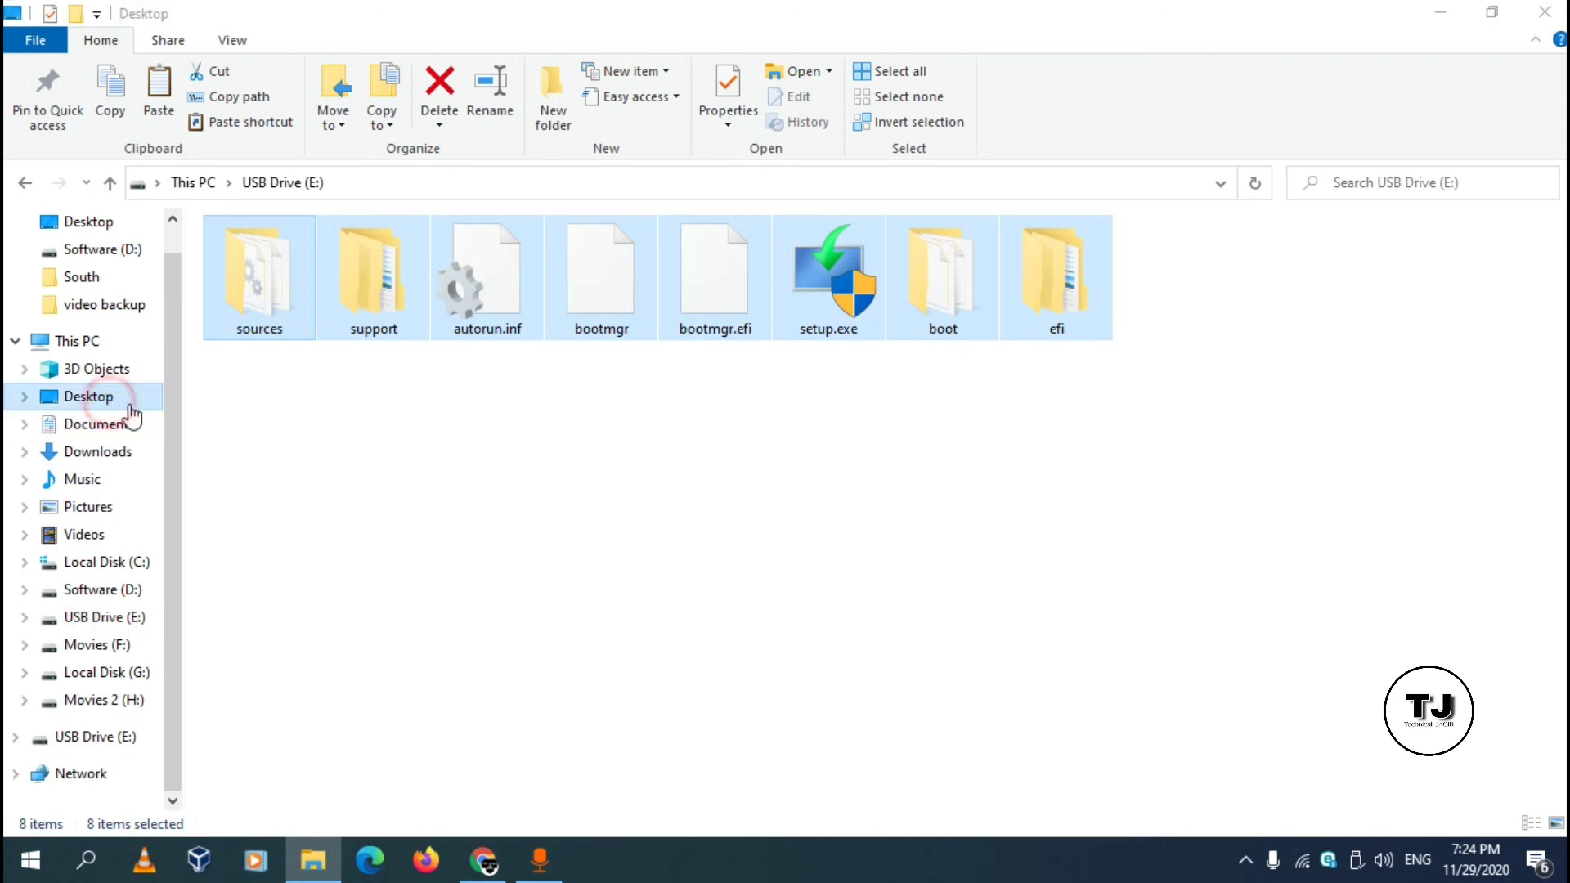
pyautogui.click(97, 340)
pyautogui.click(941, 628)
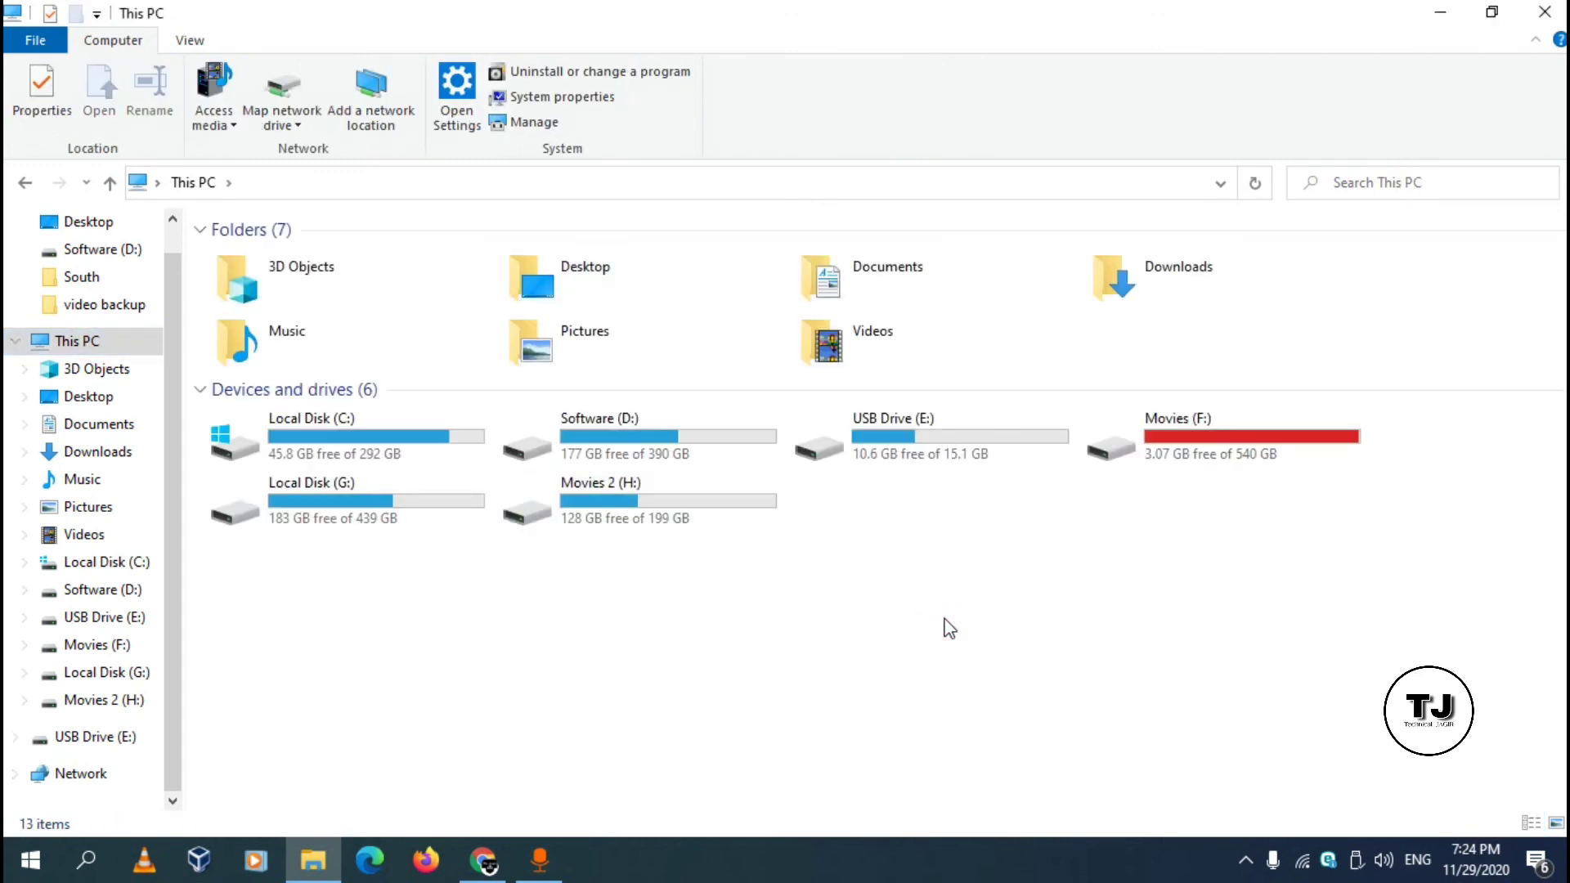